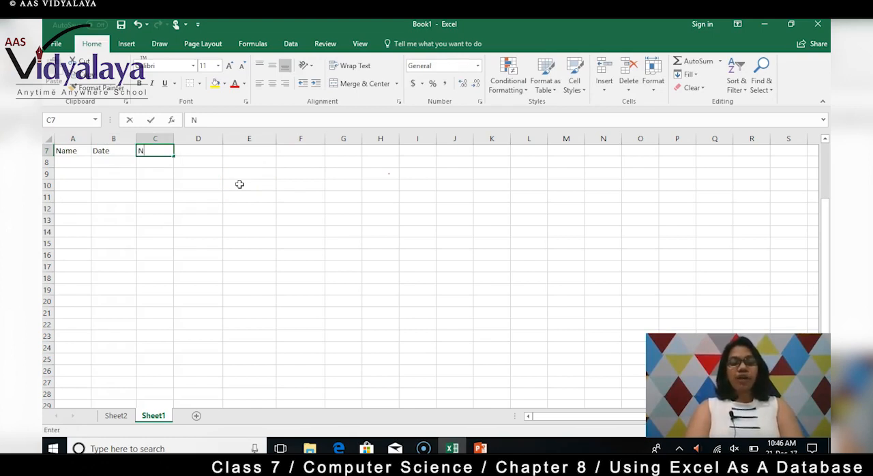
Enter the headings Number in cell C7 and Currency in cell D7
text(umber)
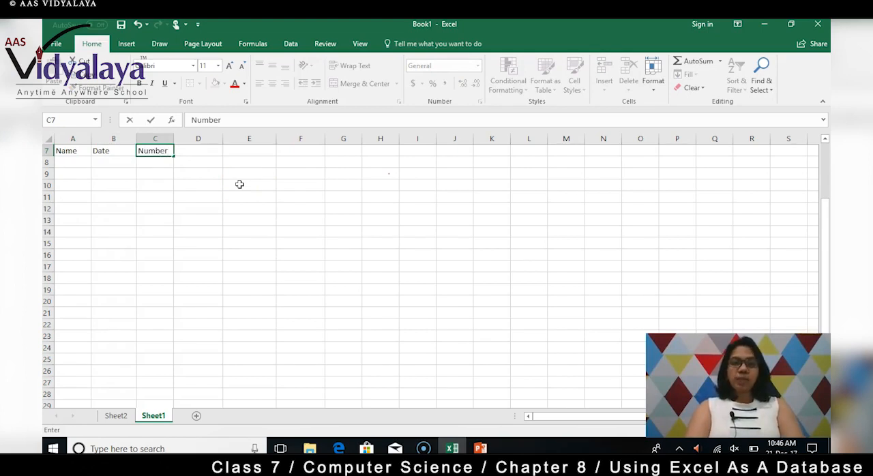
key(Tab)
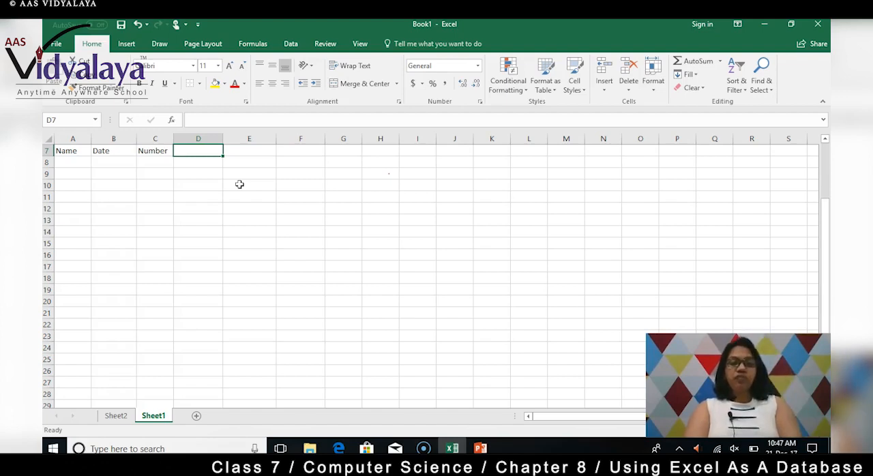
text(Currency)
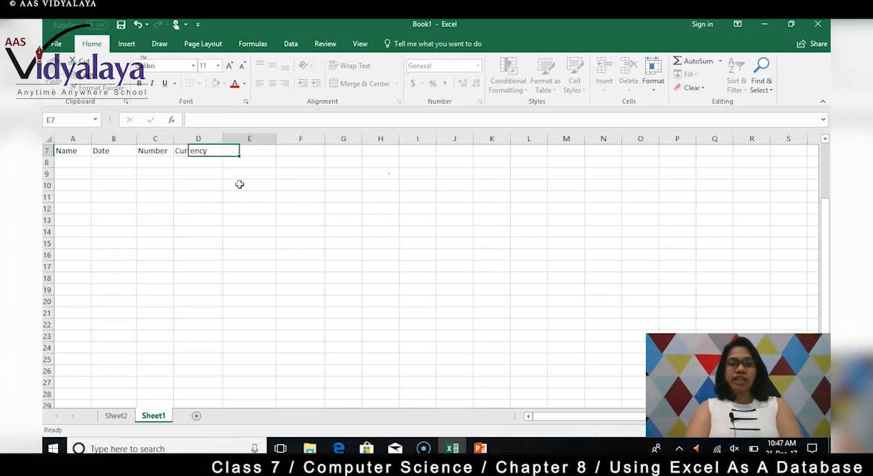
key(Tab)
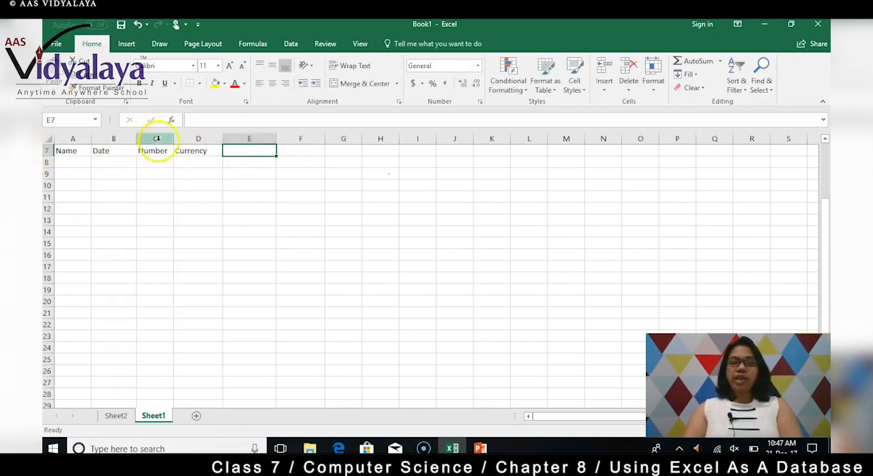
Format cell E7 as a Fraction of type Up to two digits (21/25)
right_click(268, 150)
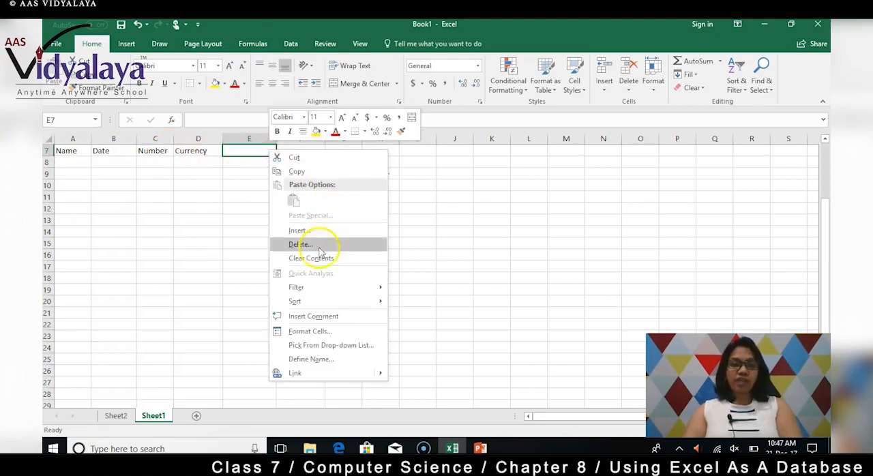
click(320, 332)
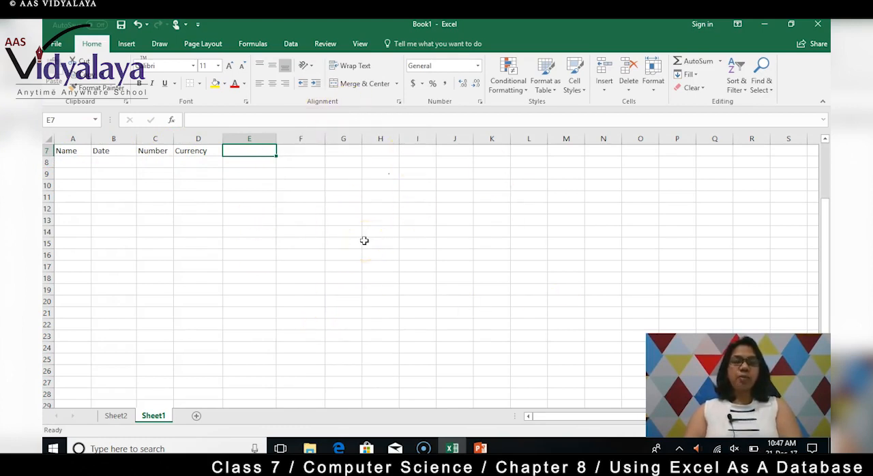
drag(348, 171, 474, 155)
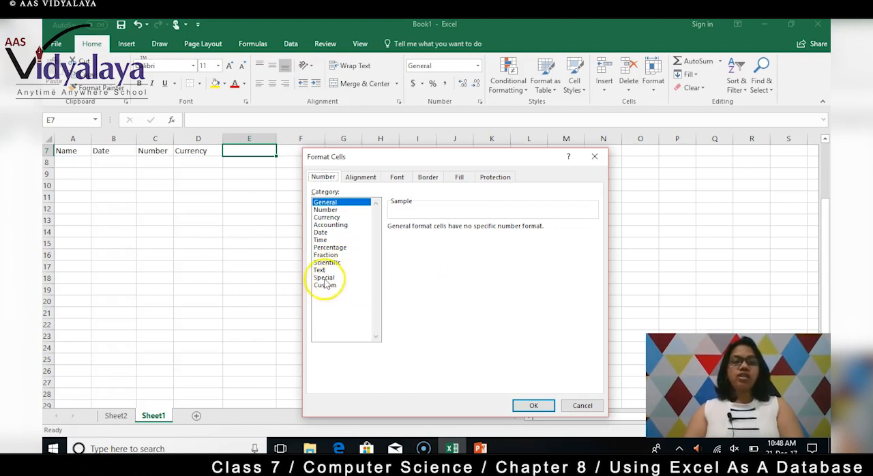
click(328, 256)
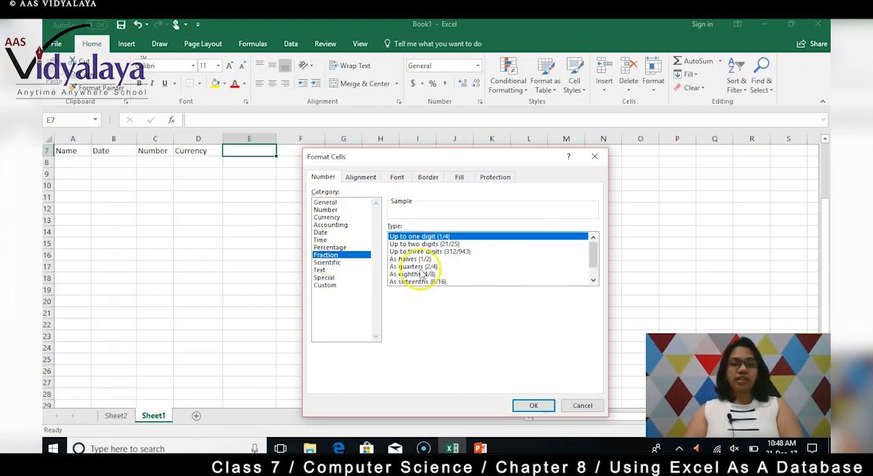
click(427, 245)
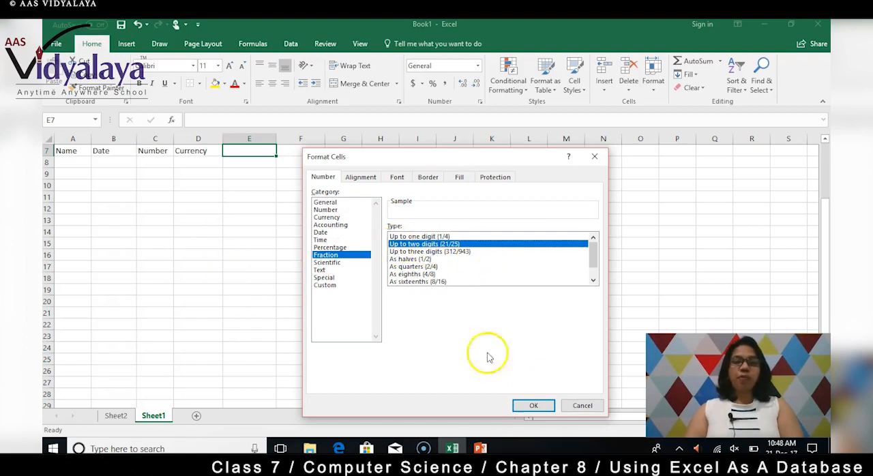
click(535, 406)
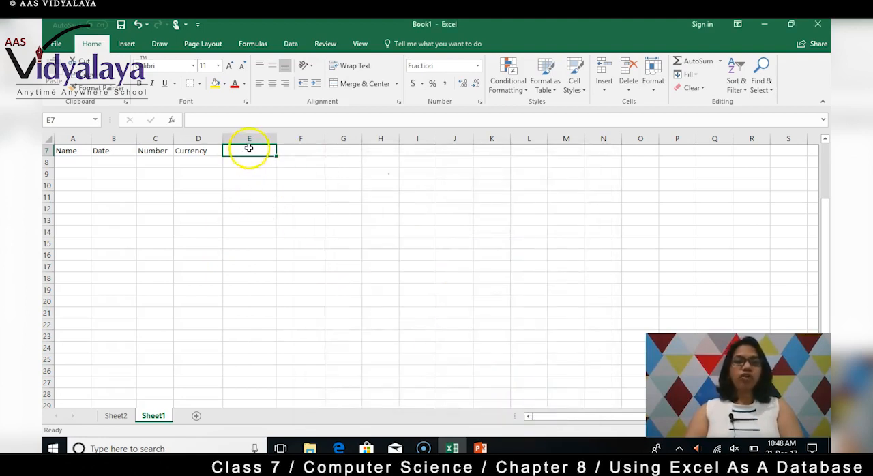
Enter the fraction 23/34 in cell E7
text(23)
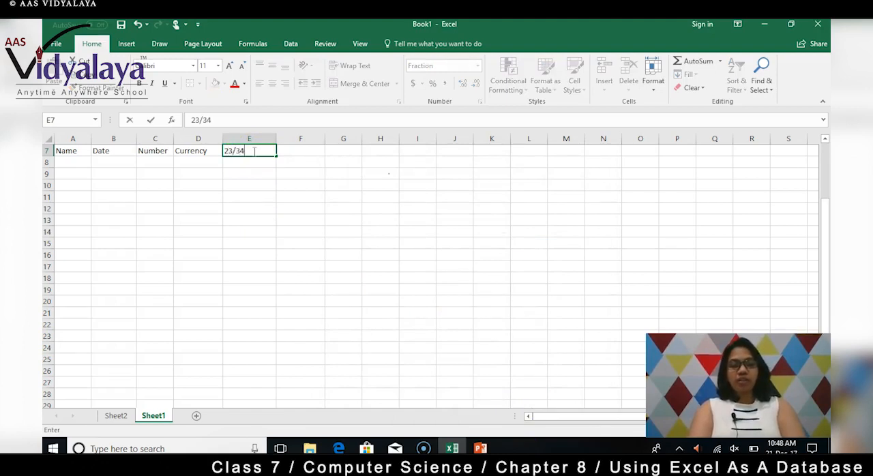
text(/34)
key(Return)
click(302, 152)
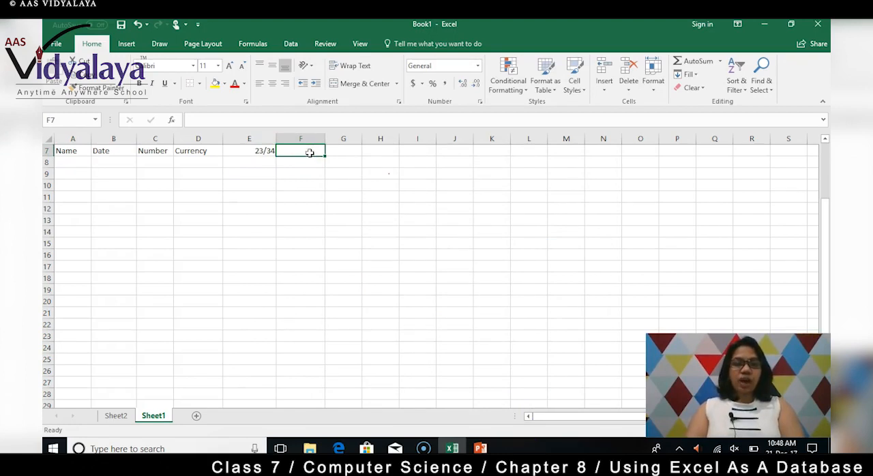
Replace the Currency heading in cell D7 with the amount 500
click(196, 149)
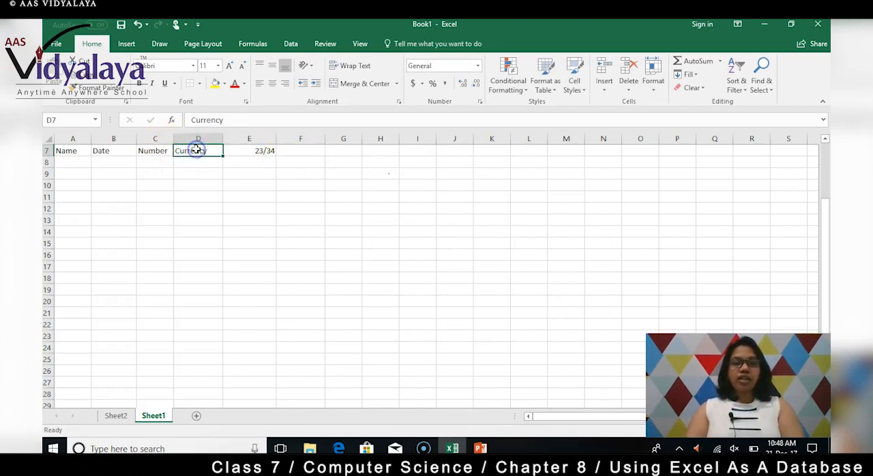
text(50)
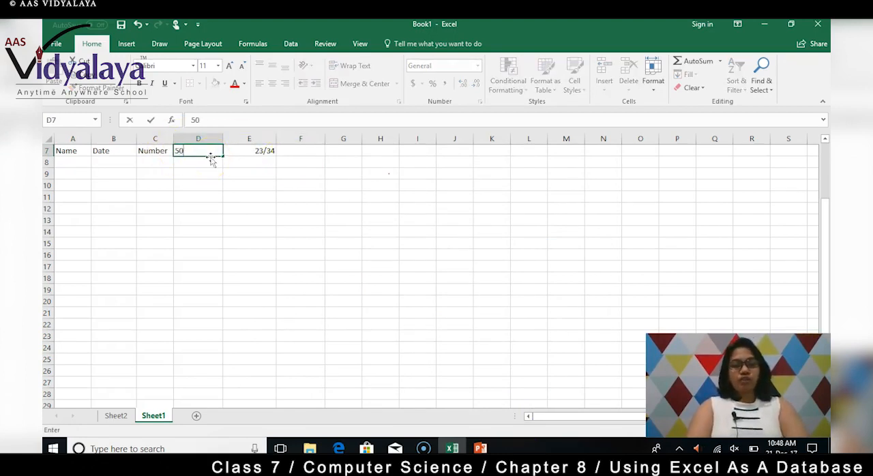
text(0)
key(Return)
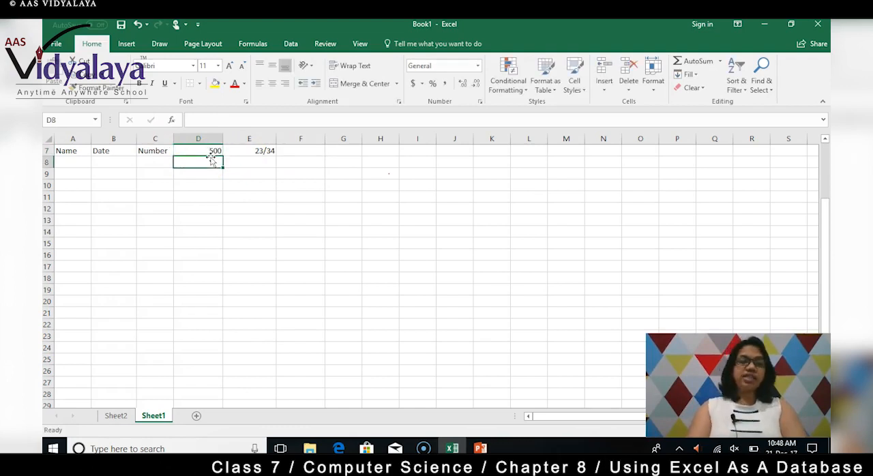
Format the amount in cell D7 as Currency with the $ symbol and 0 decimal places
click(209, 150)
right_click(209, 150)
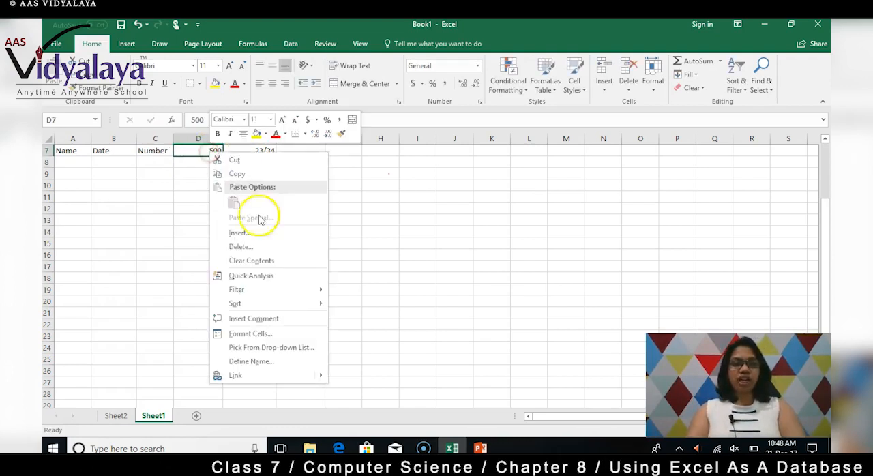
click(247, 334)
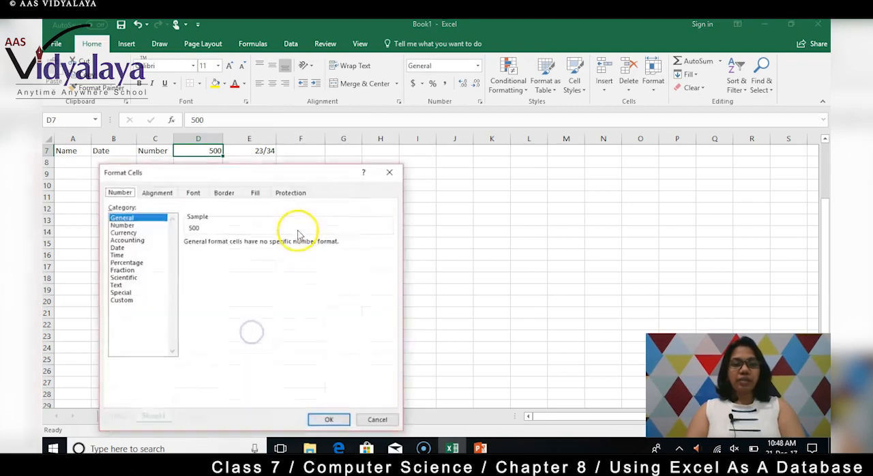
click(123, 232)
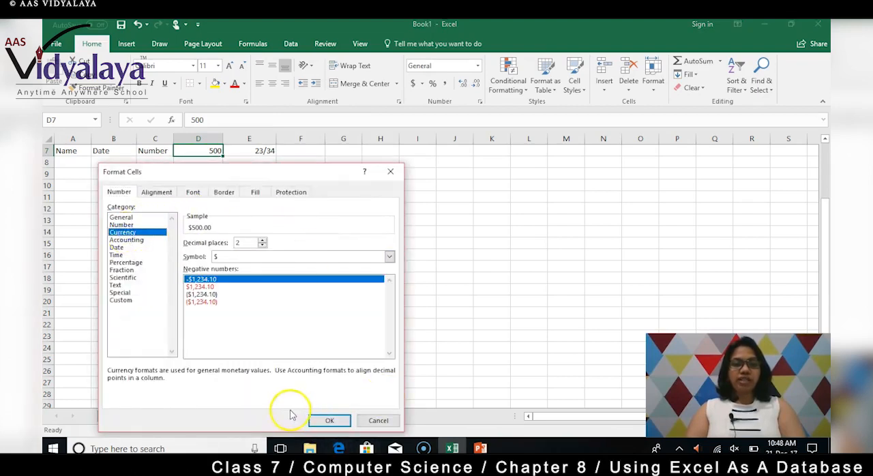
click(262, 245)
click(262, 245)
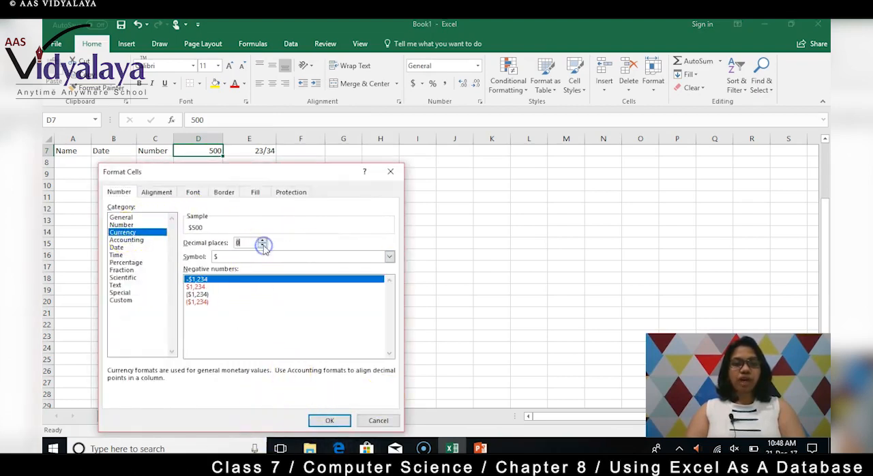
click(262, 241)
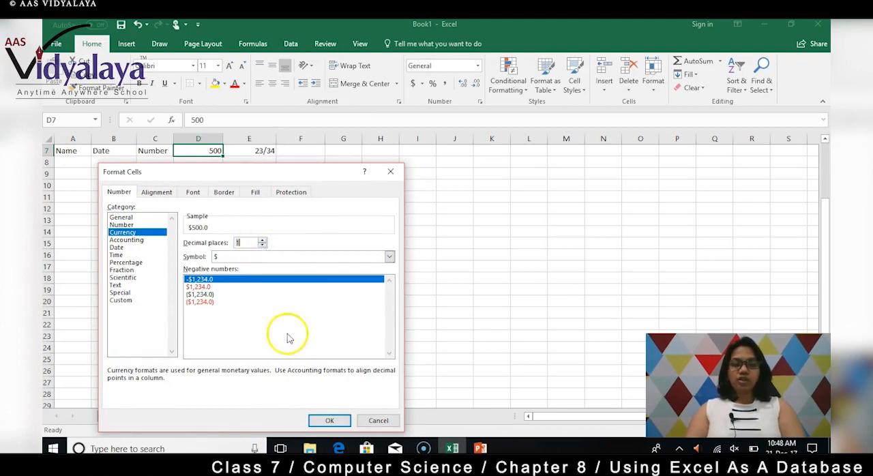
click(262, 245)
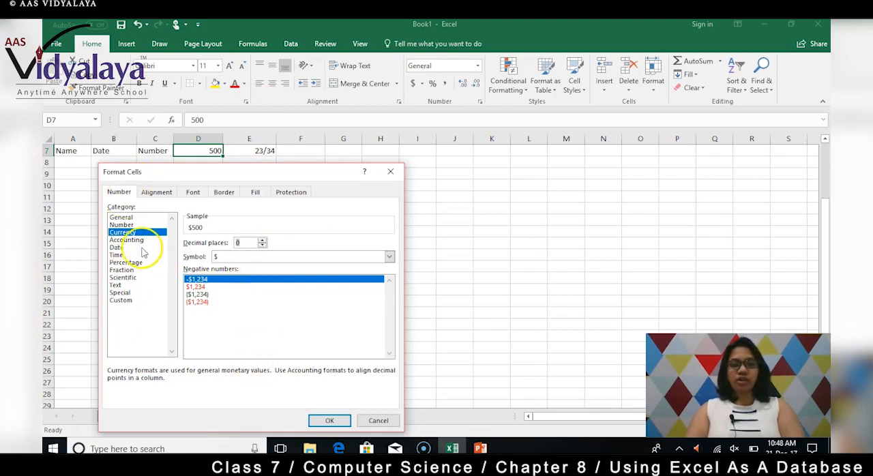
click(329, 420)
Replace the Number heading in cell C7 with 1000
click(163, 151)
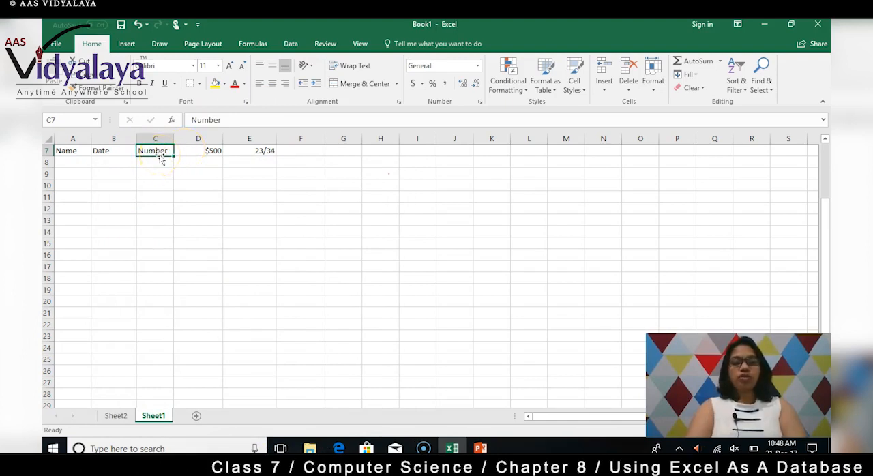
text(1000)
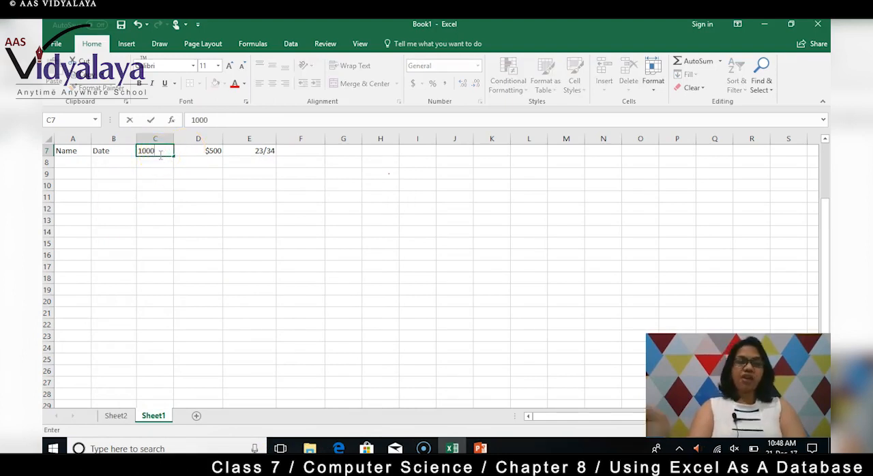
click(148, 164)
click(155, 151)
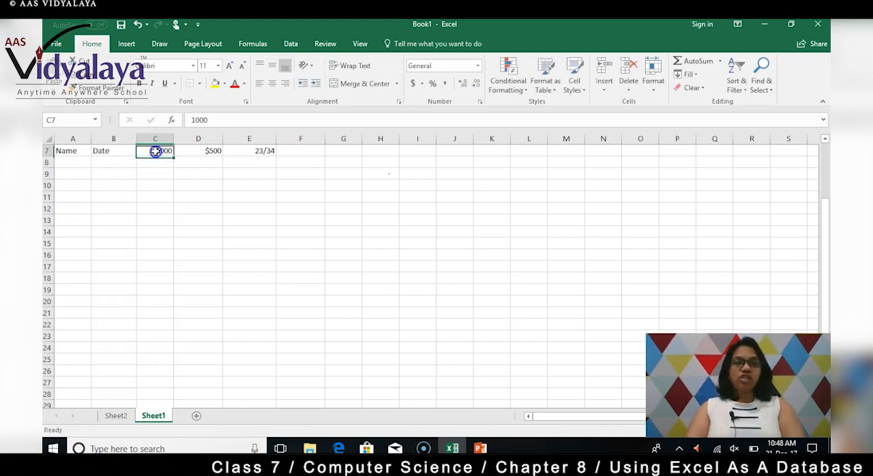
Enter the date 23-12-2017 in cell B7 and apply the Date format of type *14-03-12 to it
click(119, 151)
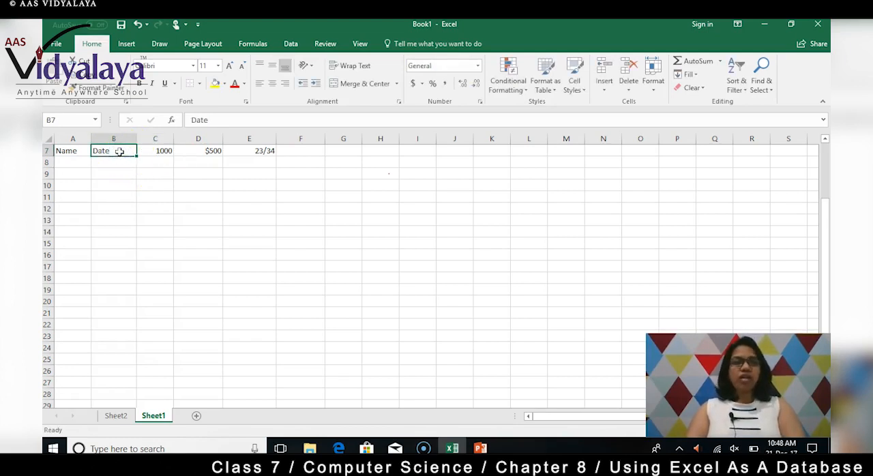
text(23-12-2017)
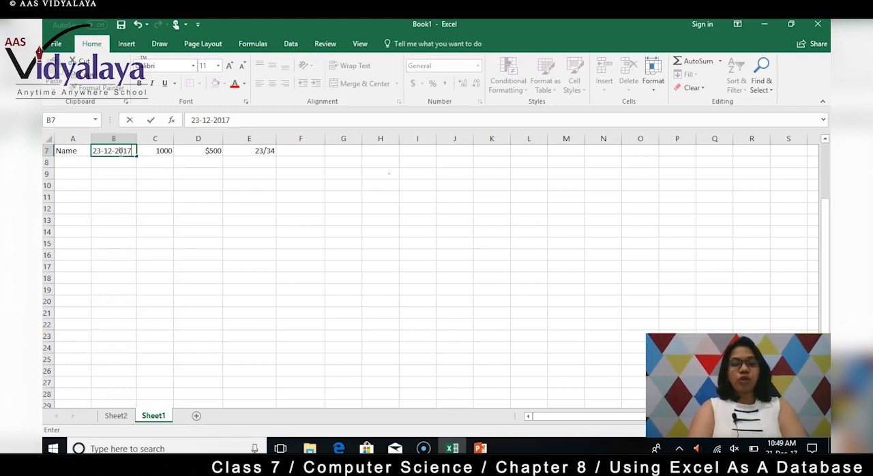
click(116, 171)
click(120, 151)
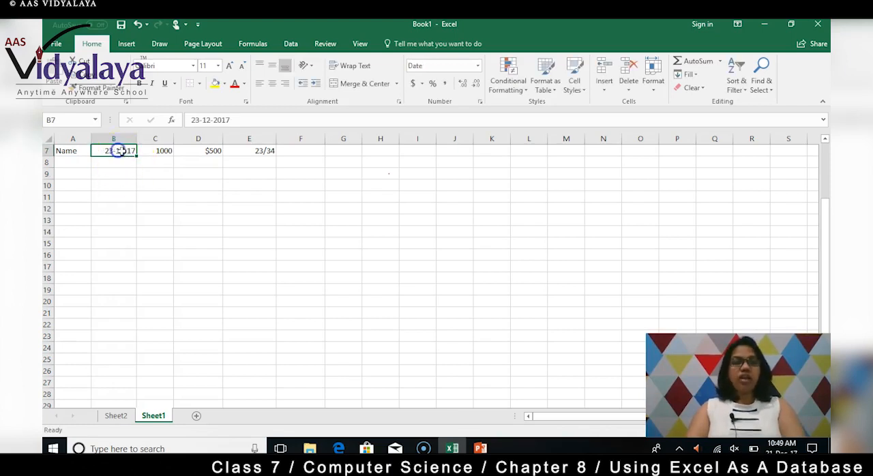
right_click(120, 151)
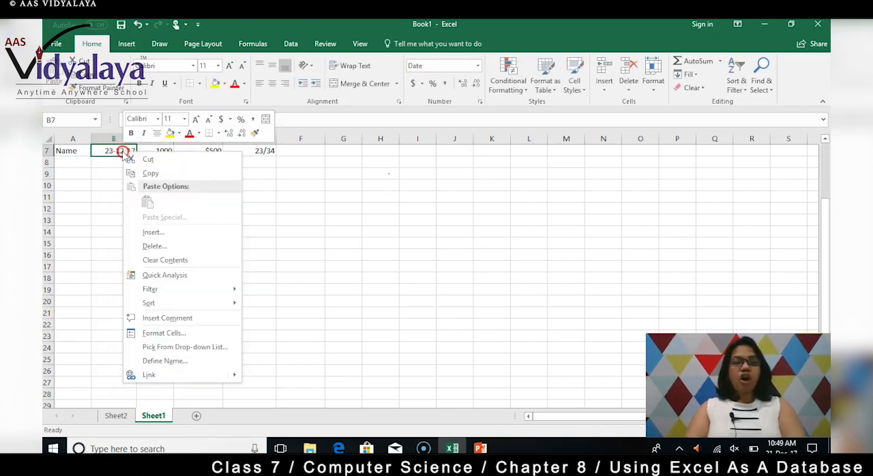
click(164, 333)
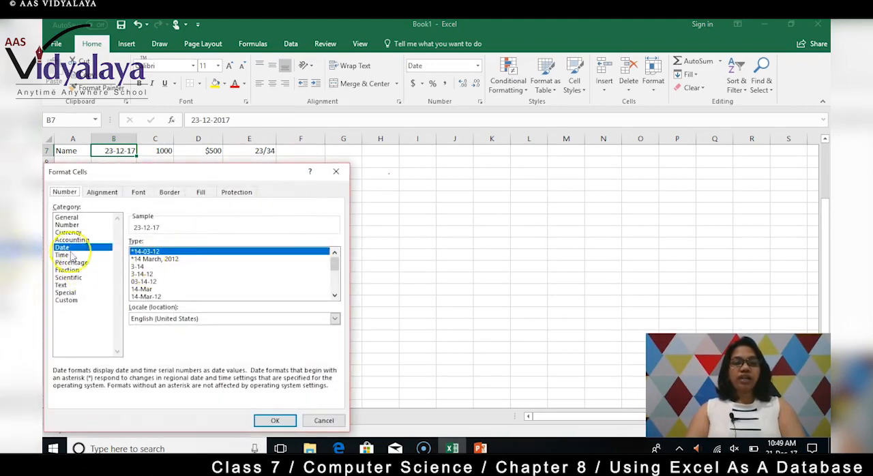
click(274, 421)
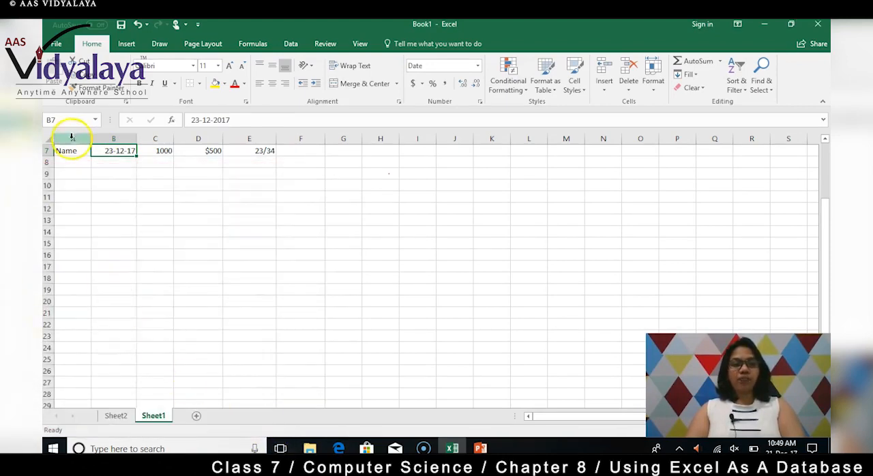
Replace the Name heading in cell A7 with the person's first name
click(71, 151)
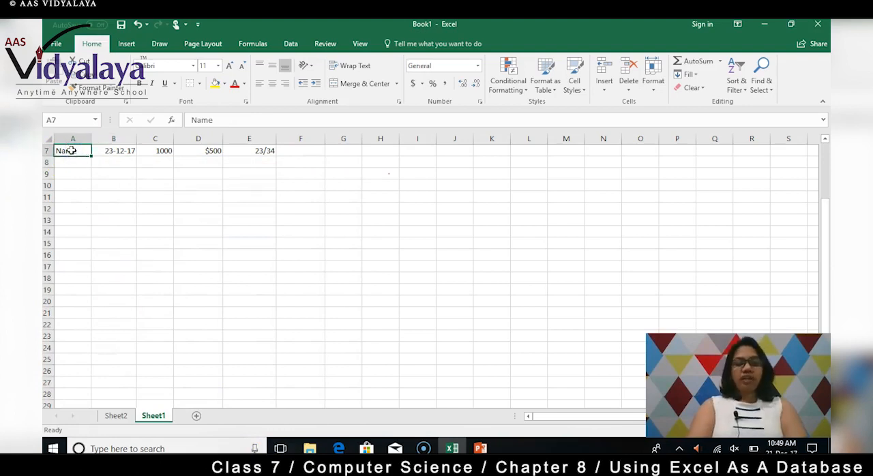
text(Aryan)
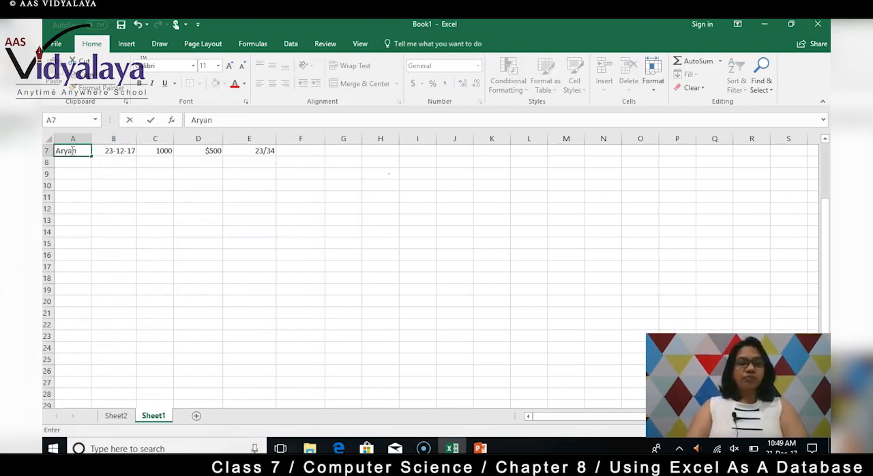
click(81, 173)
click(71, 149)
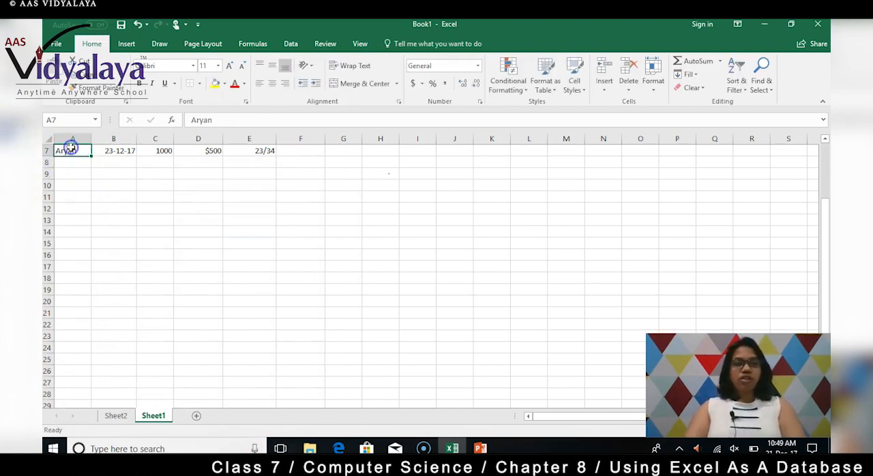
click(115, 151)
click(160, 153)
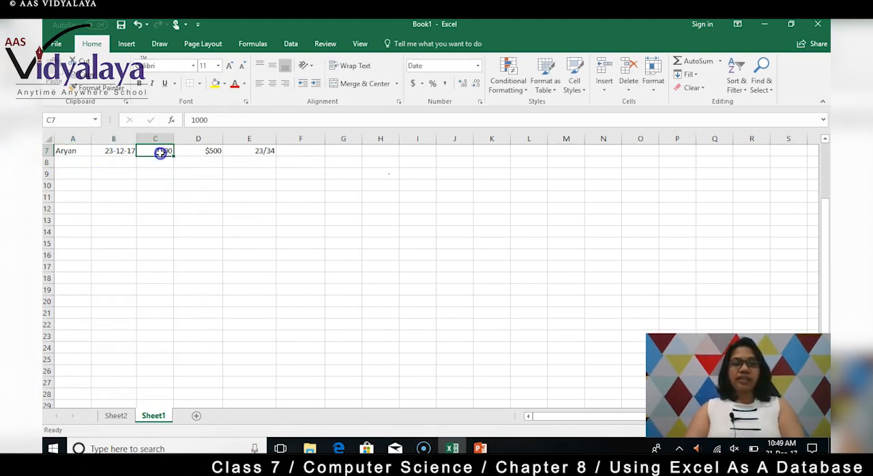
click(204, 151)
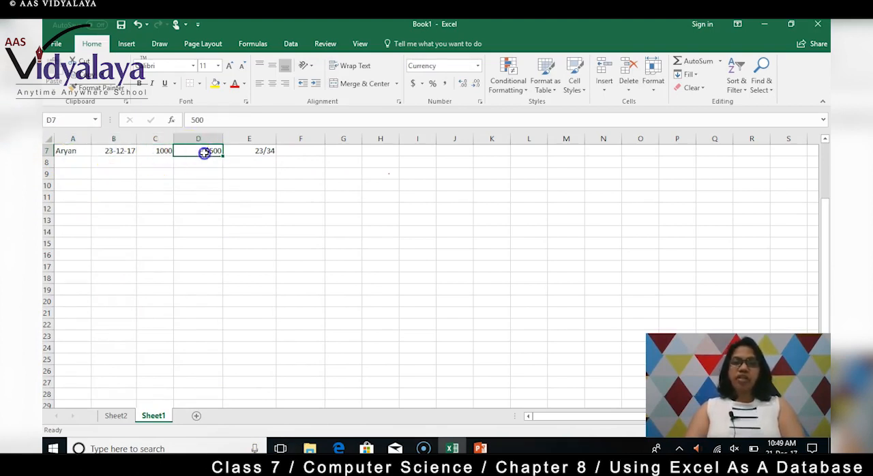
Apply the Time format of type *1:30:55 PM to cell F7 and enter the time 11:30 in it
click(254, 152)
click(315, 152)
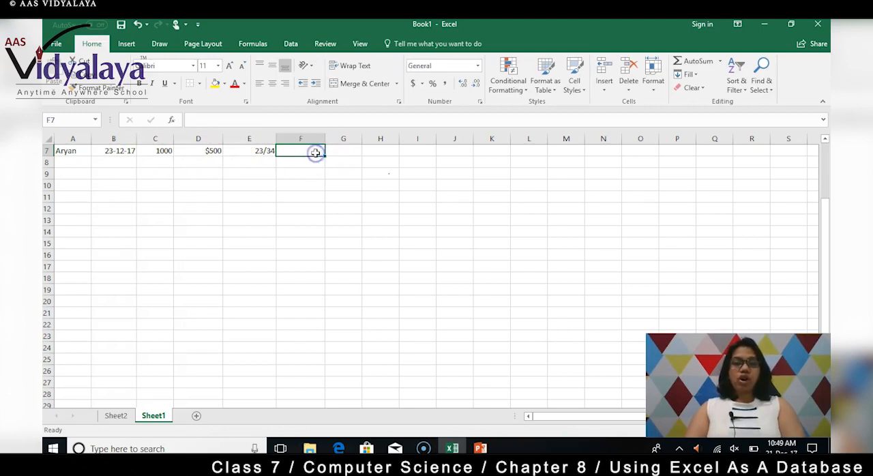
right_click(315, 152)
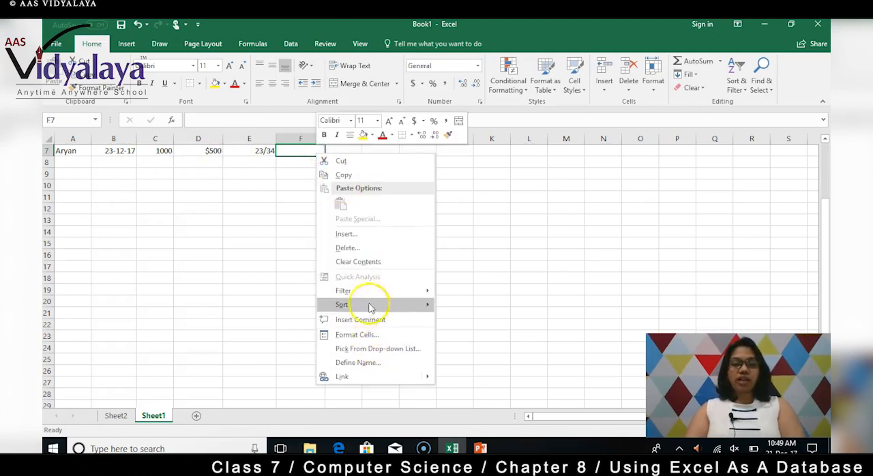
click(378, 339)
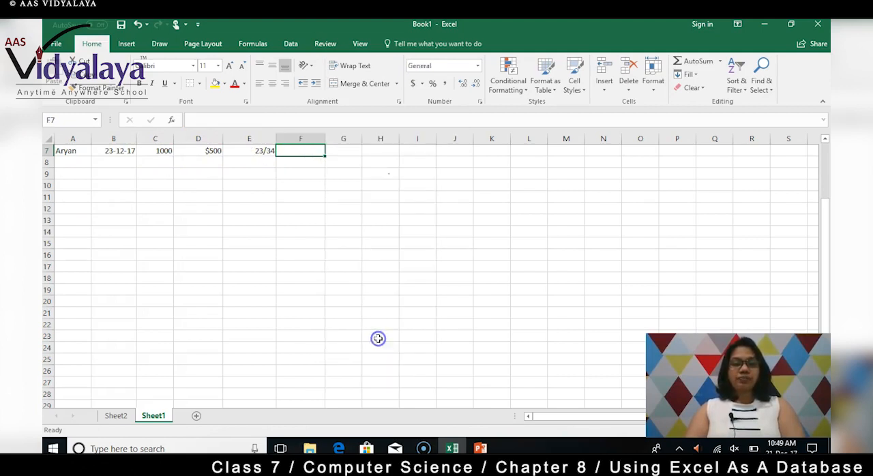
click(246, 255)
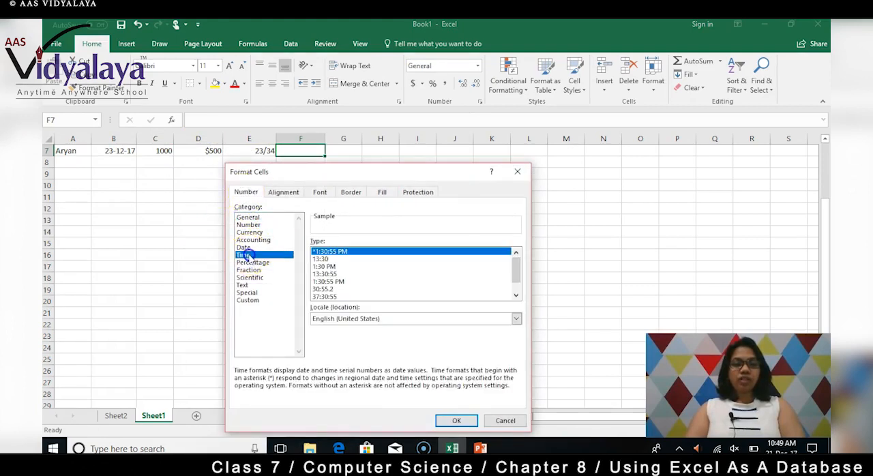
click(455, 419)
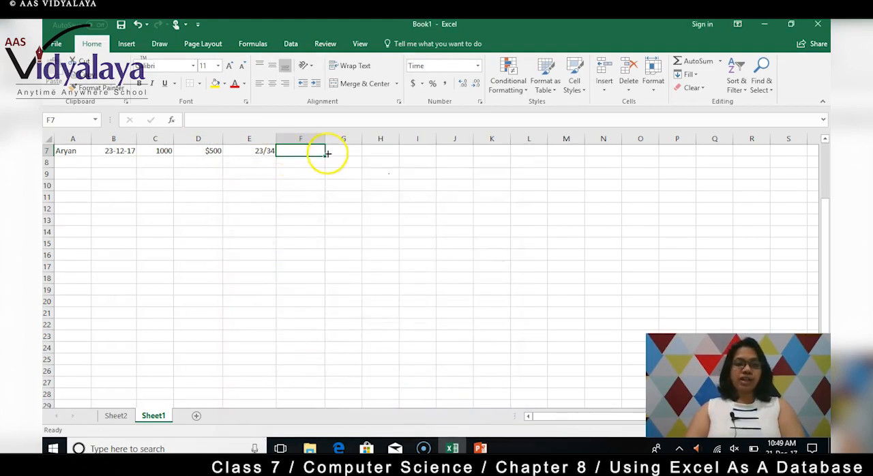
text(11:30)
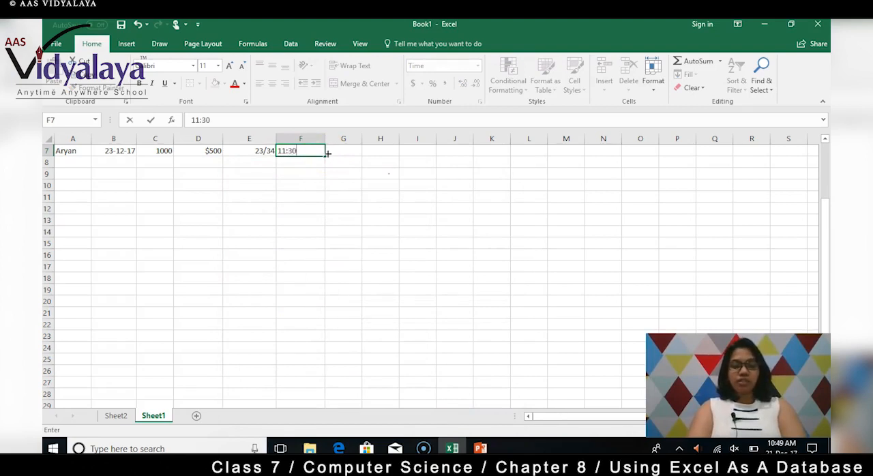
key(Return)
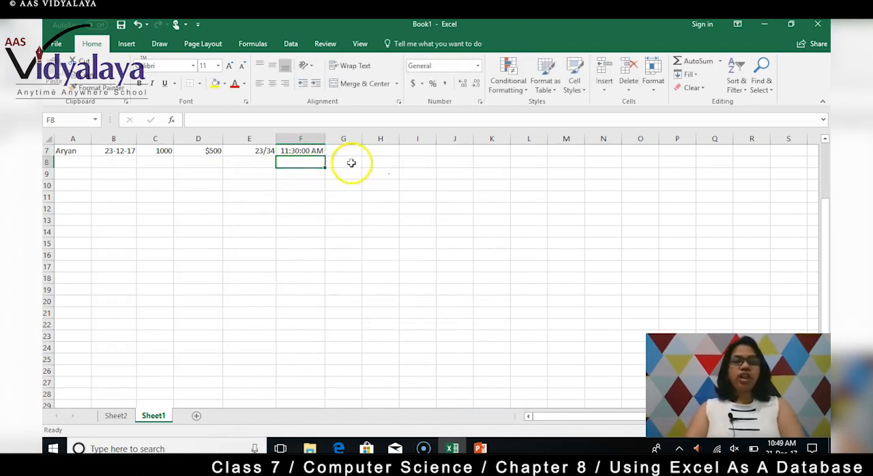
Start a second record by entering another person's first name in cell A8
click(297, 151)
click(79, 163)
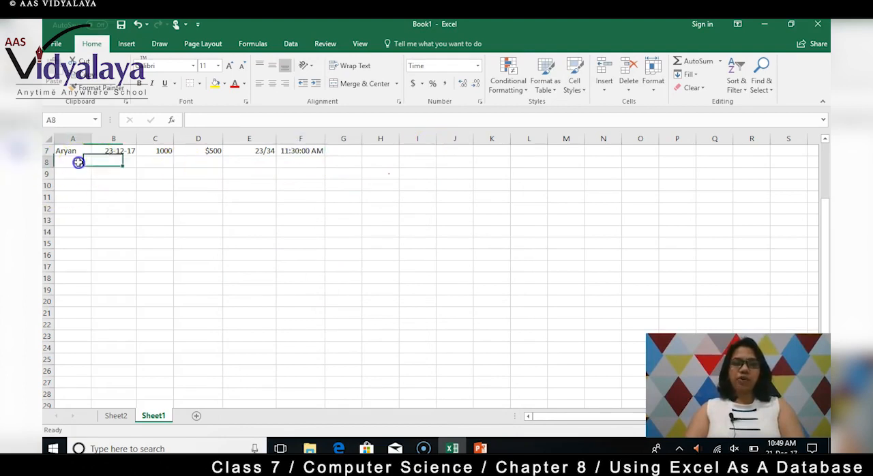
click(80, 148)
click(75, 166)
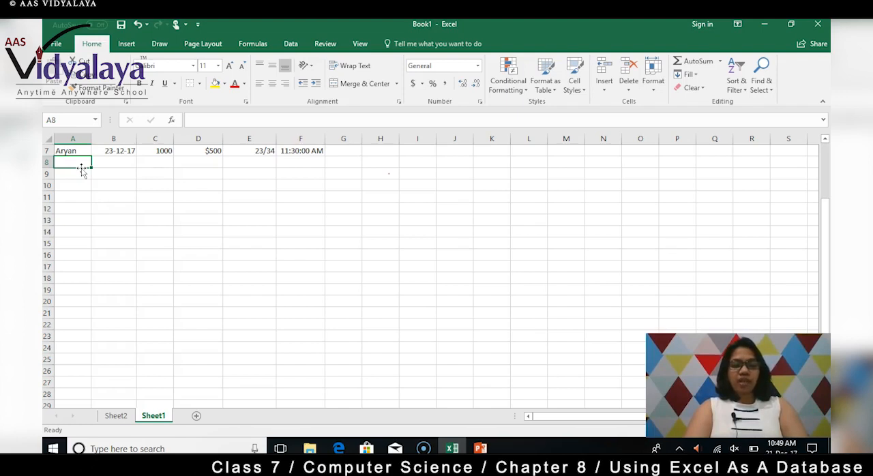
text(akir)
key(Tab)
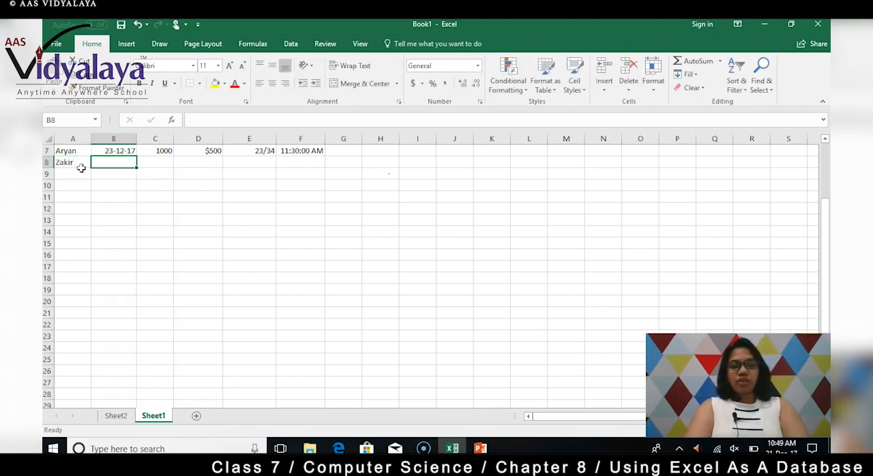
Enter the date 14-01-2018 in cell B8 and the number 300 in cell C8
text(14-01-2018)
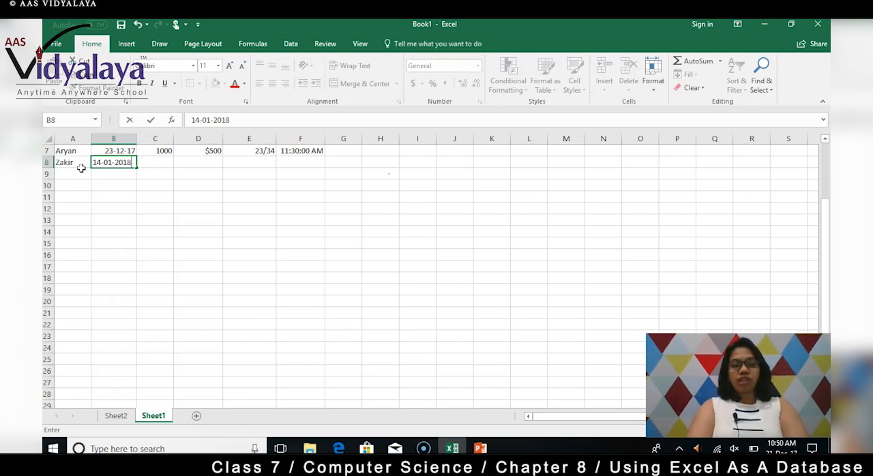
key(Tab)
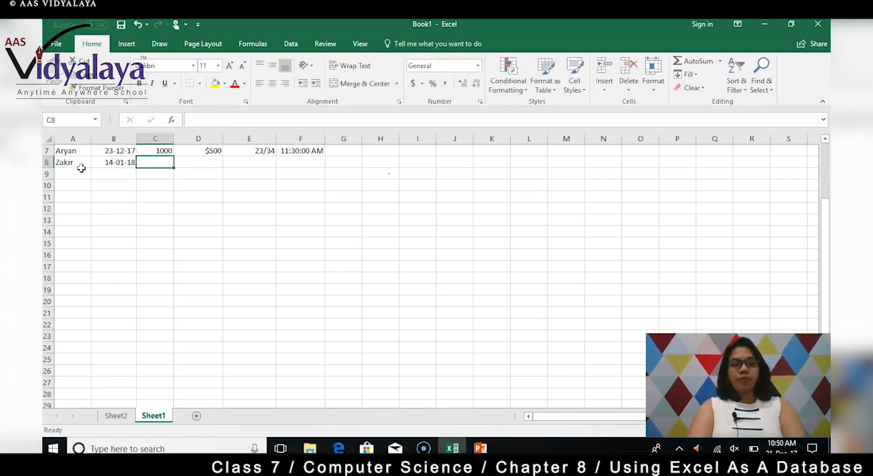
text(300)
key(Tab)
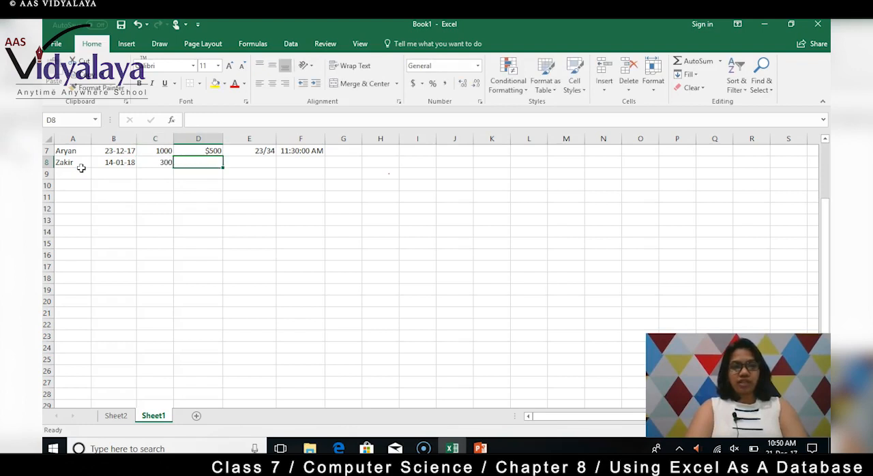
Enter the amount 600 in cell D8 with the same $ Currency format as cell D7
text(600)
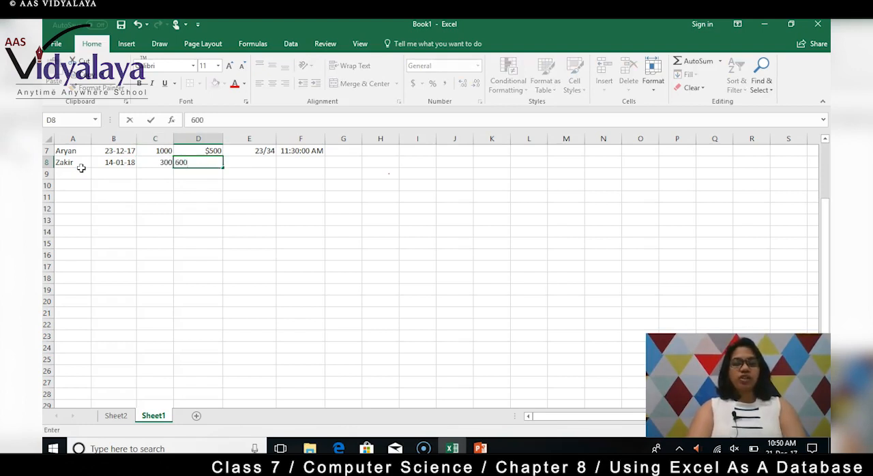
key(Tab)
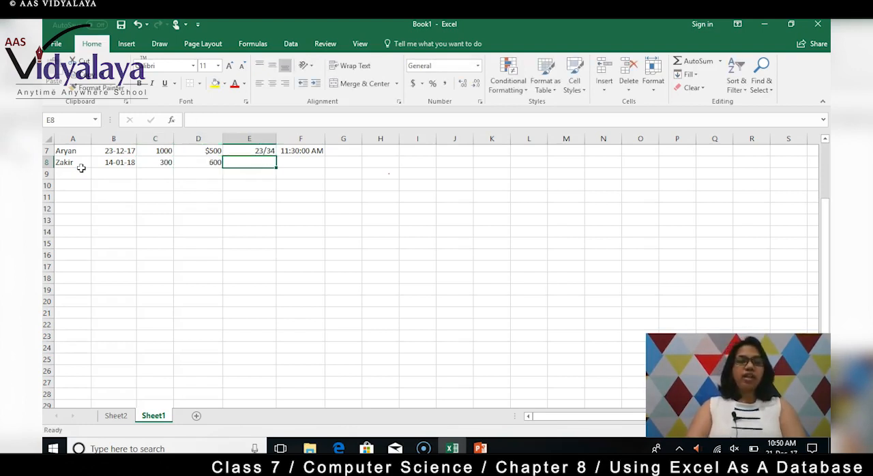
drag(197, 151, 224, 296)
key(ctrl+z)
key(ctrl+z)
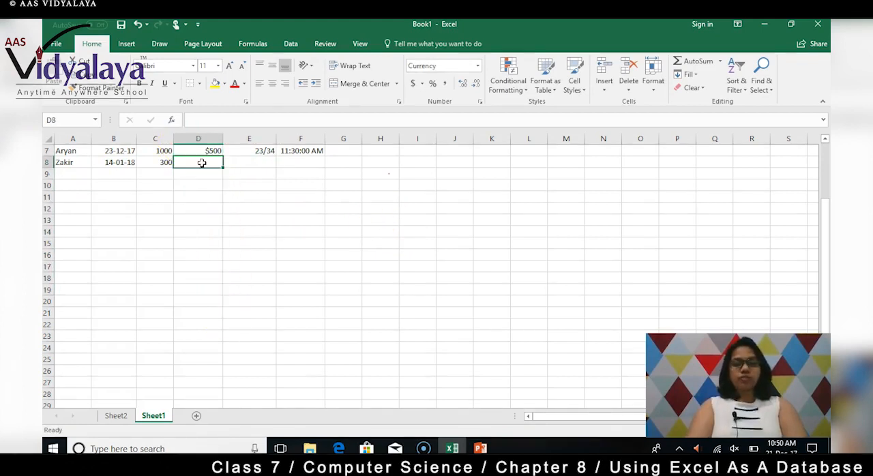
text(600)
key(Tab)
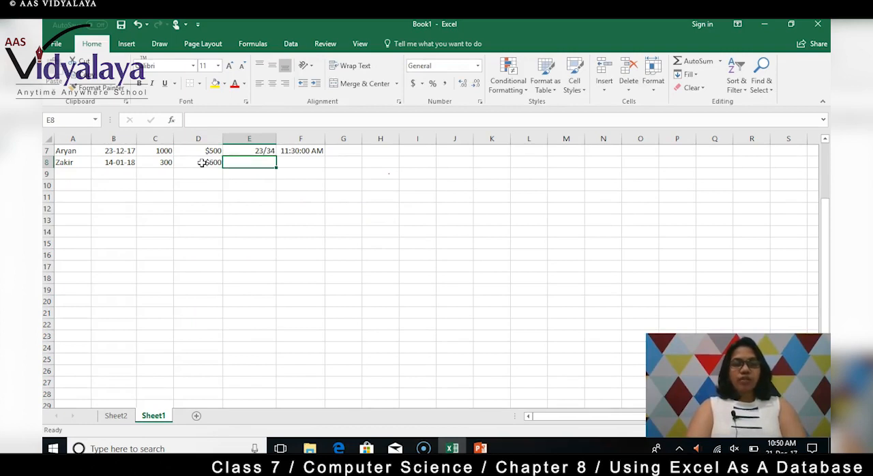
Enter 1/7 in cell E8 and apply the Fraction format of type Up to two digits (21/25) to it
text(1/)
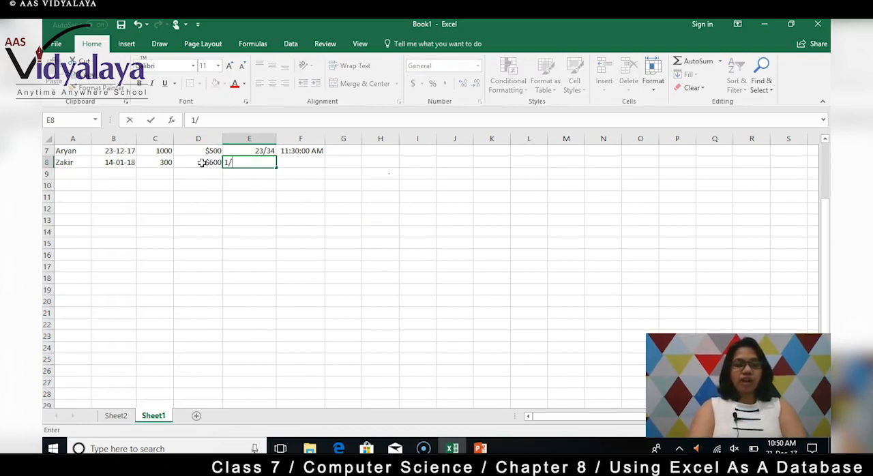
key(Tab)
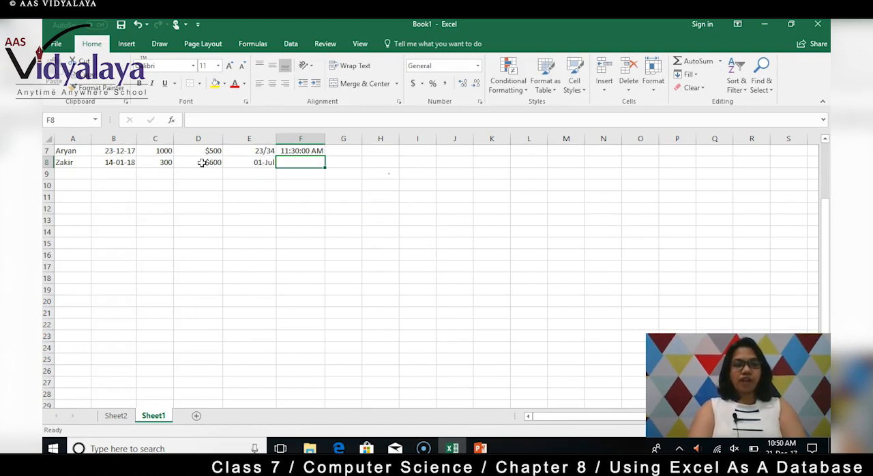
click(252, 163)
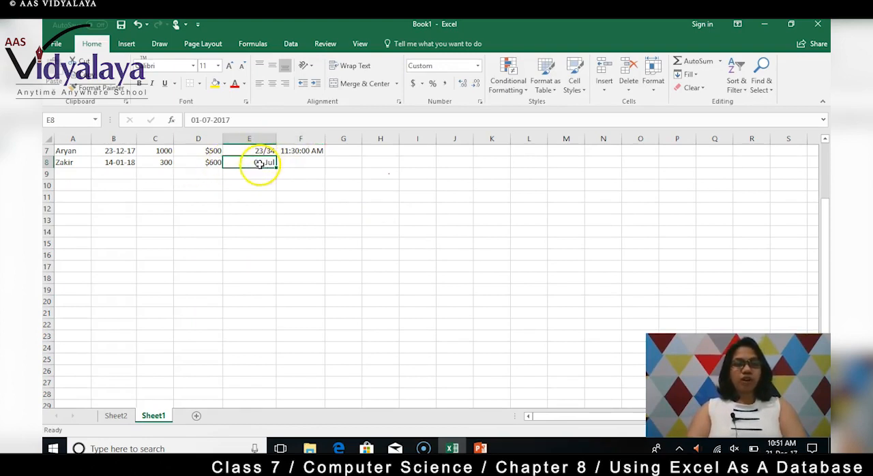
right_click(260, 161)
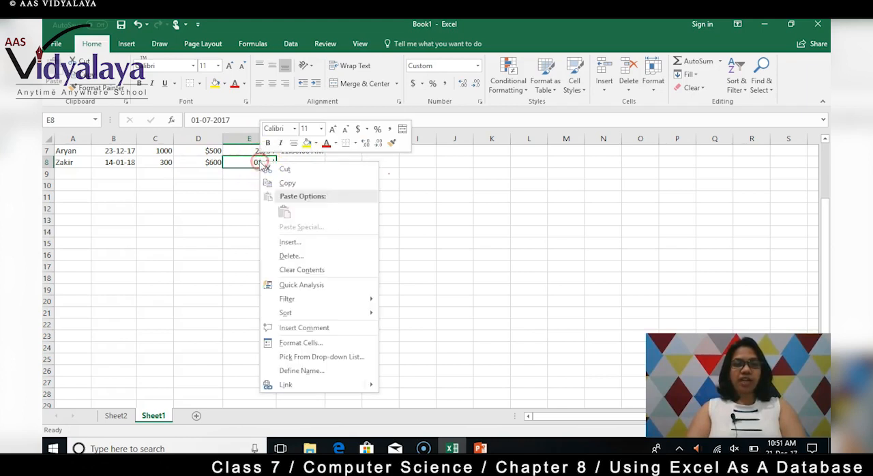
click(300, 342)
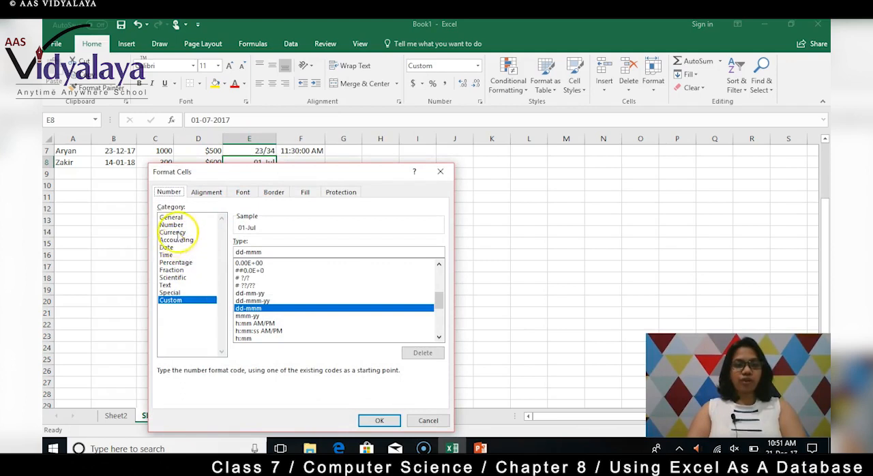
click(171, 271)
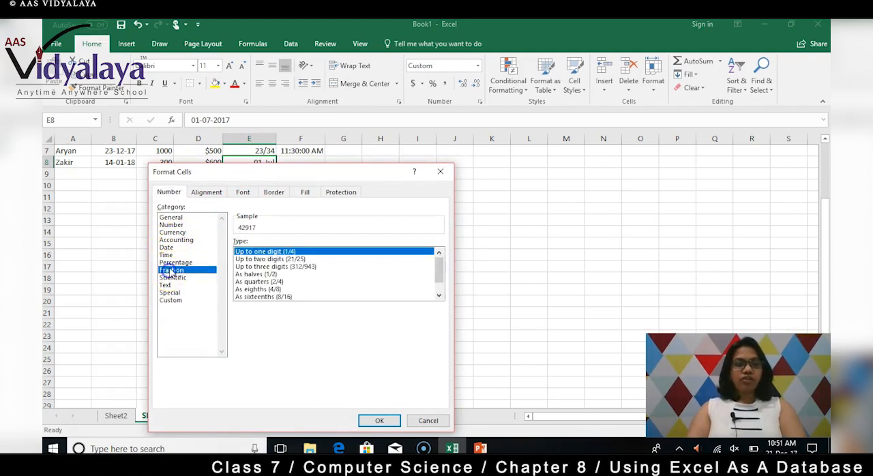
click(304, 258)
click(380, 420)
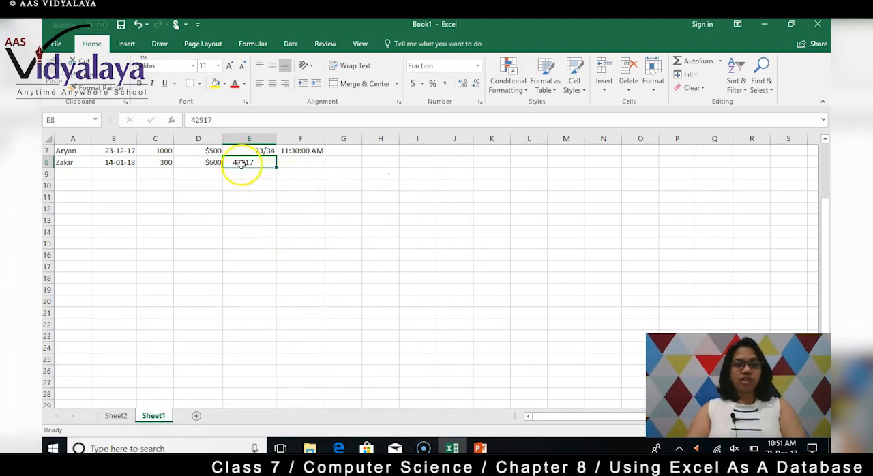
Replace the content of cell E8 with the fraction 1/4
double_click(256, 162)
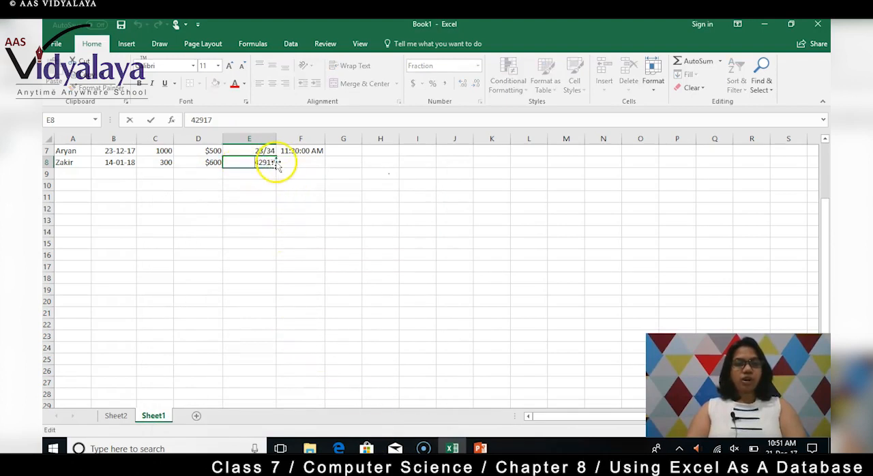
click(254, 162)
drag(254, 162, 299, 164)
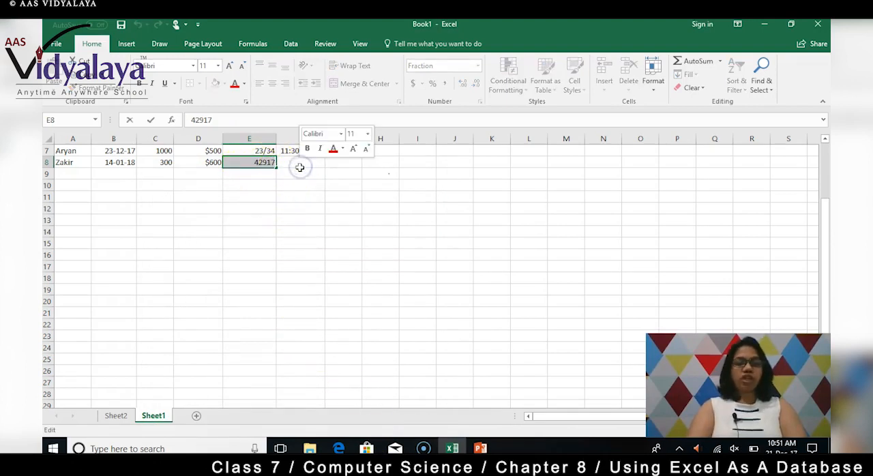
text(1/4)
key(Return)
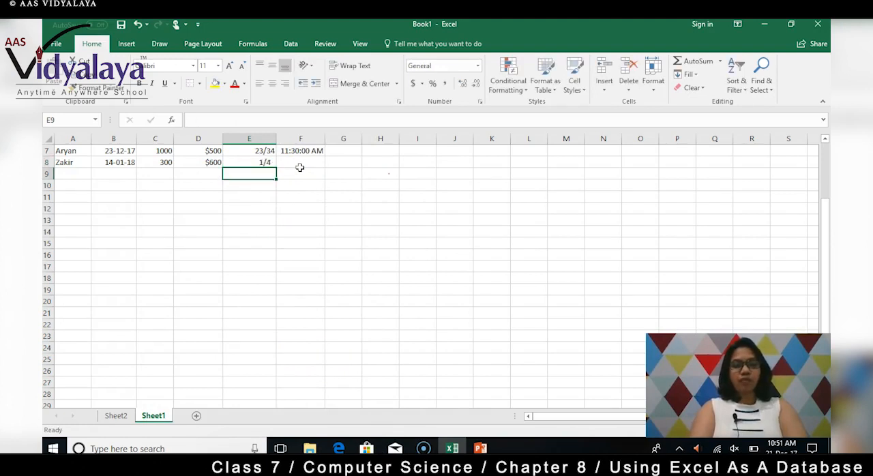
Enter the time 16:00 in cell F8 of the second record
click(301, 165)
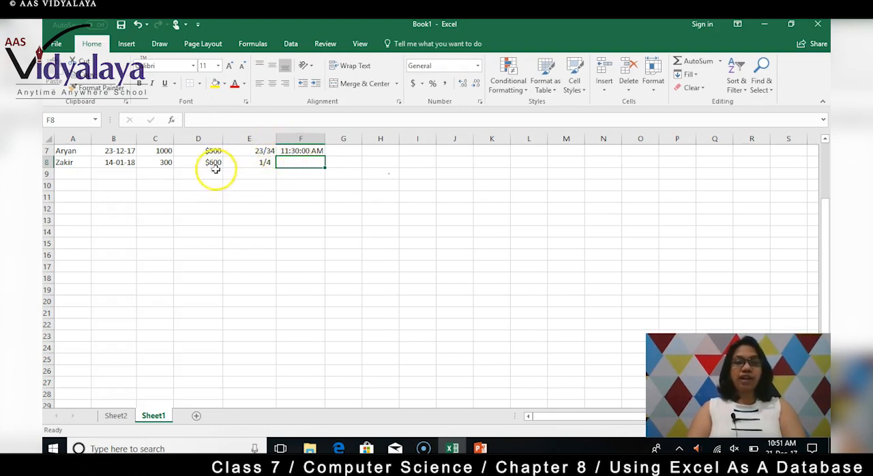
click(301, 163)
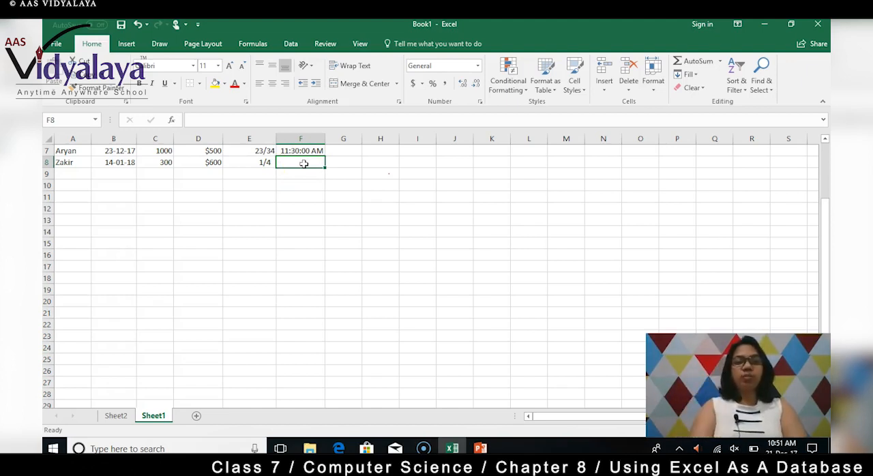
text(16:)
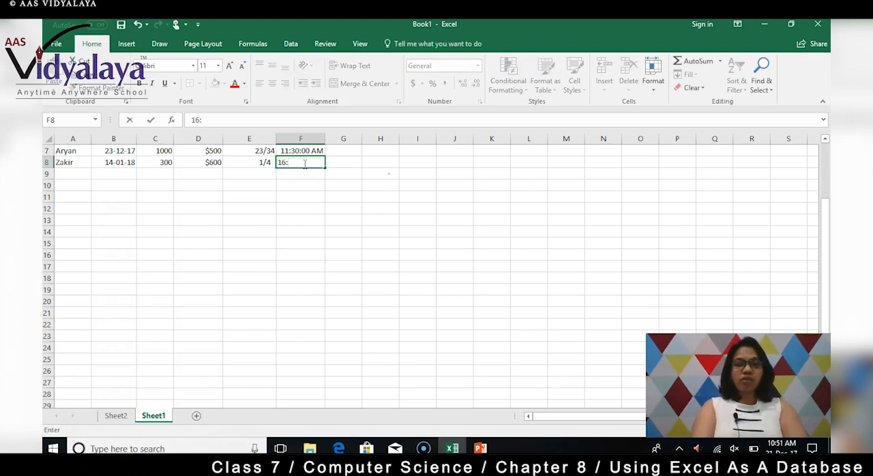
text(00)
key(Return)
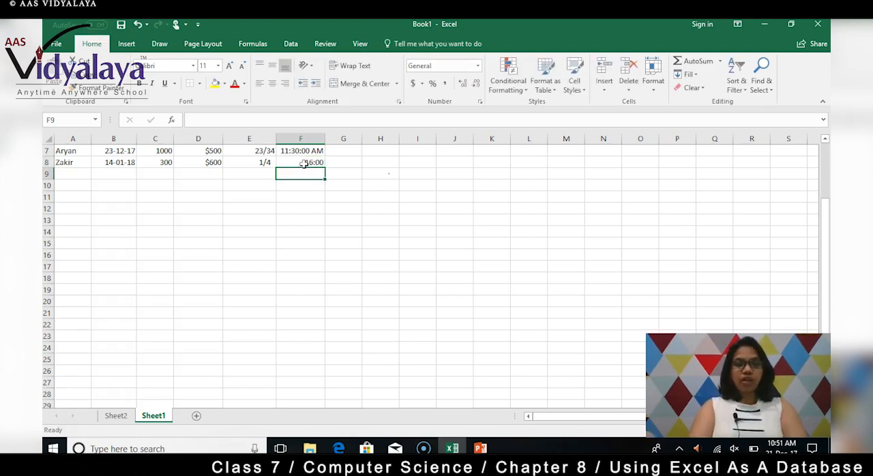
Apply the Time format of type *1:30:55 PM to cell F8
click(305, 161)
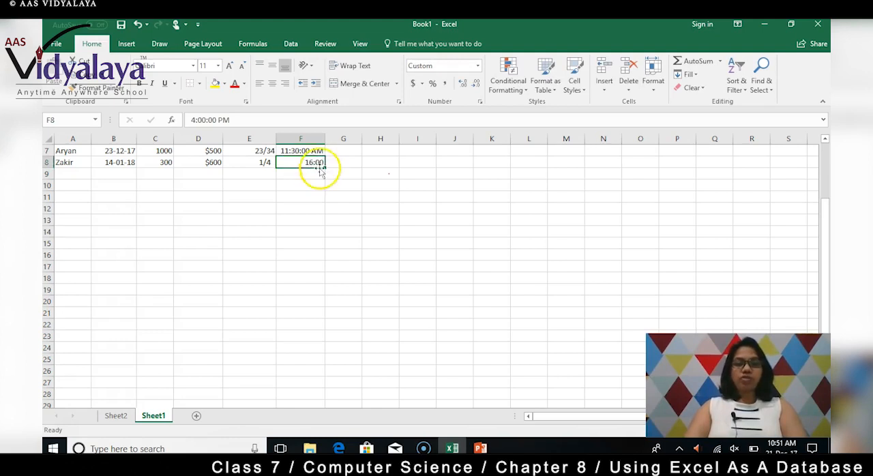
right_click(317, 165)
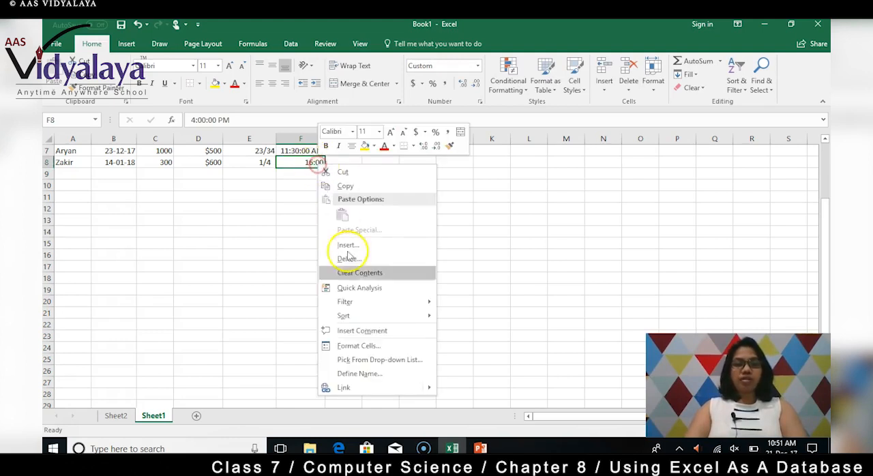
click(357, 345)
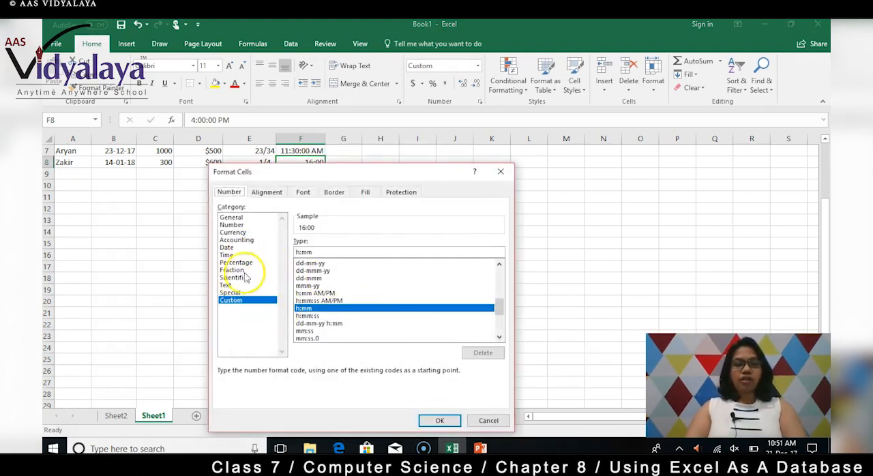
click(227, 254)
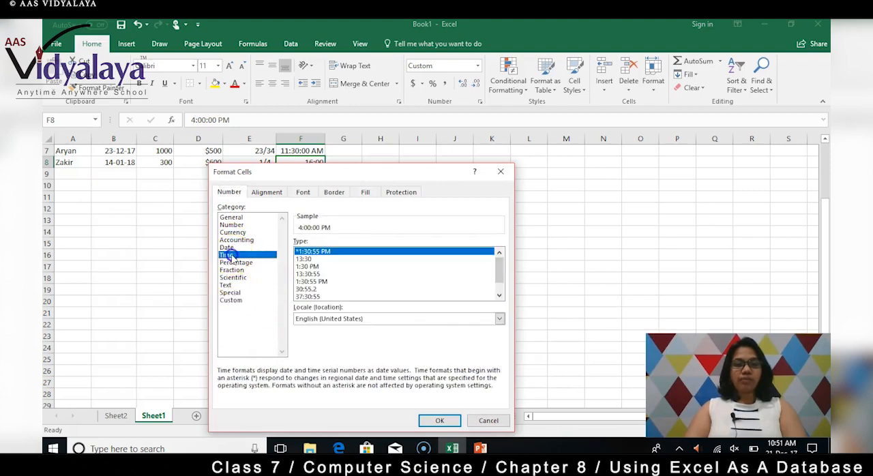
click(440, 421)
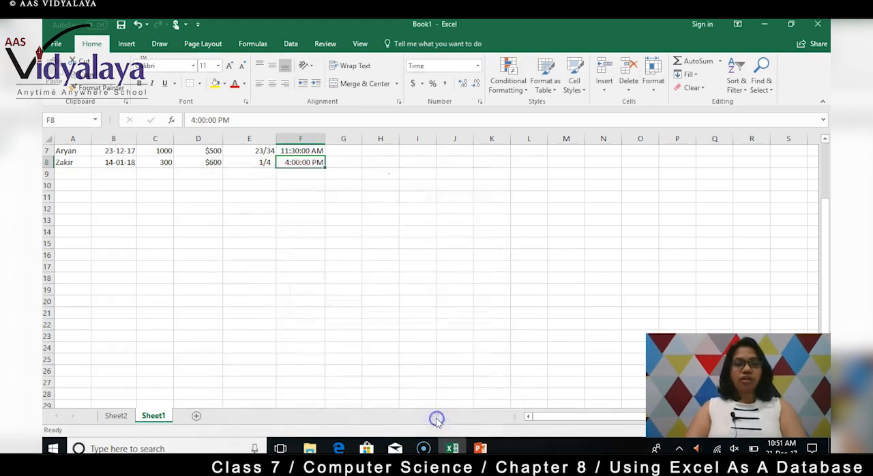
click(378, 206)
Start the third record by entering a person's name in cell A9 and the date 13-09-2017 in cell B9
click(76, 176)
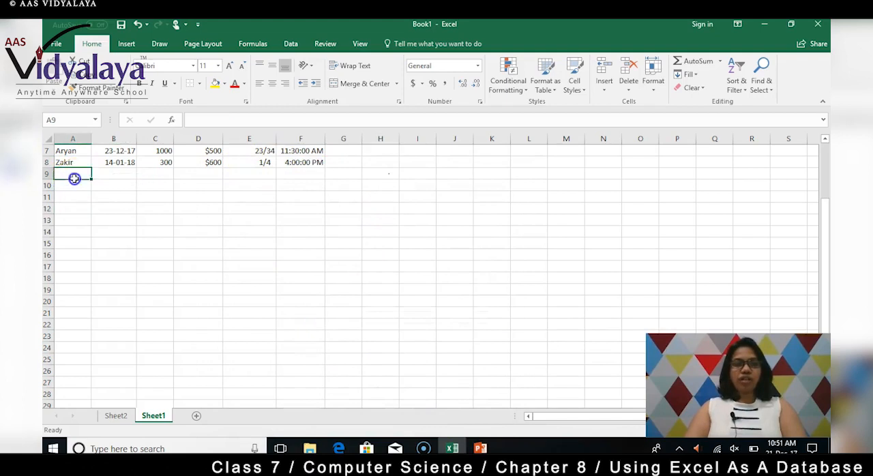
text(Cathy)
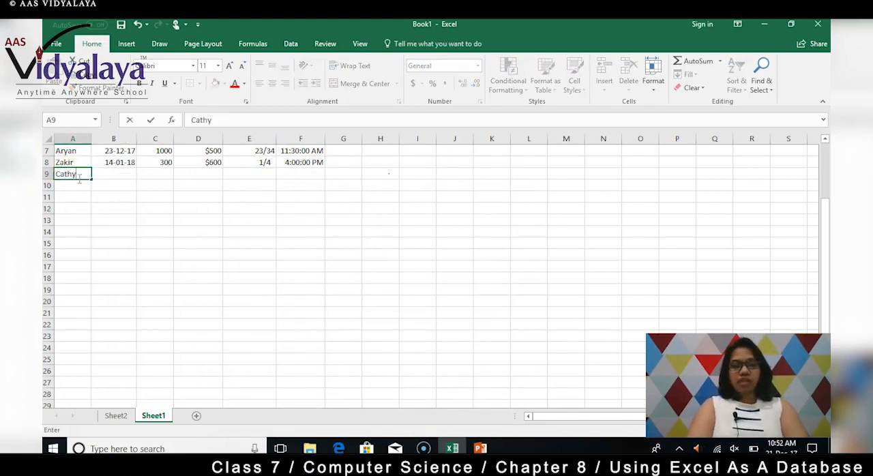
key(Tab)
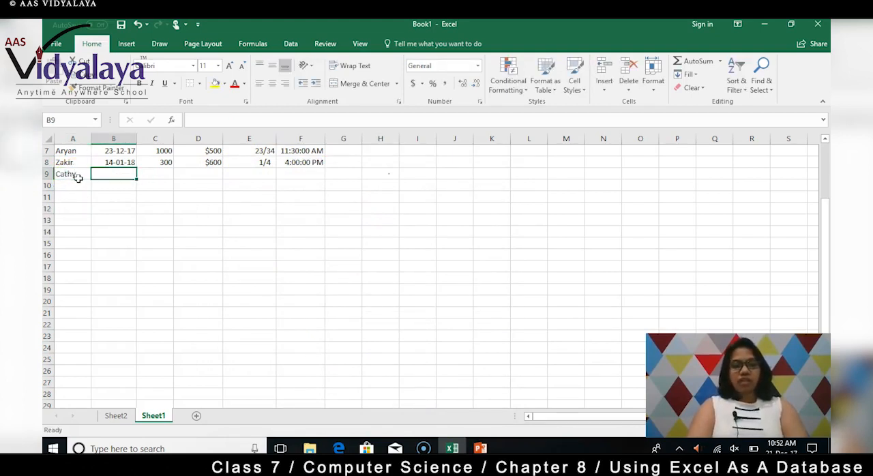
text(13-09-2017)
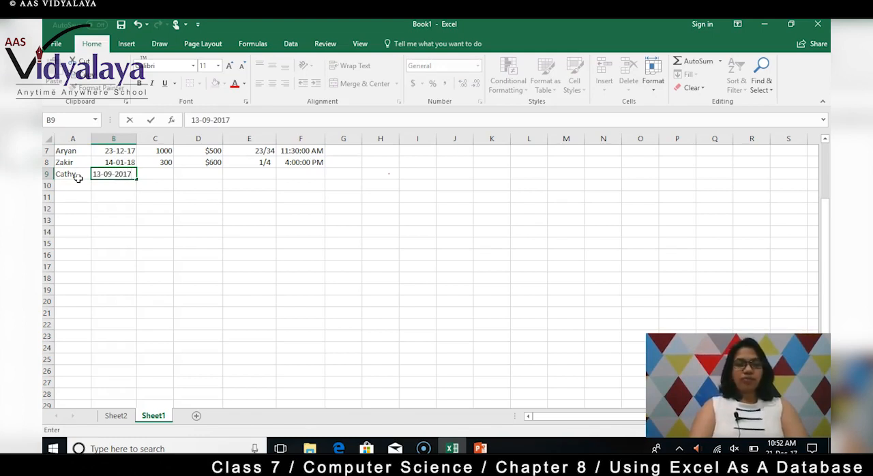
Enter the number 234 in cell C9 and the currency amount 456 in cell D9
click(163, 174)
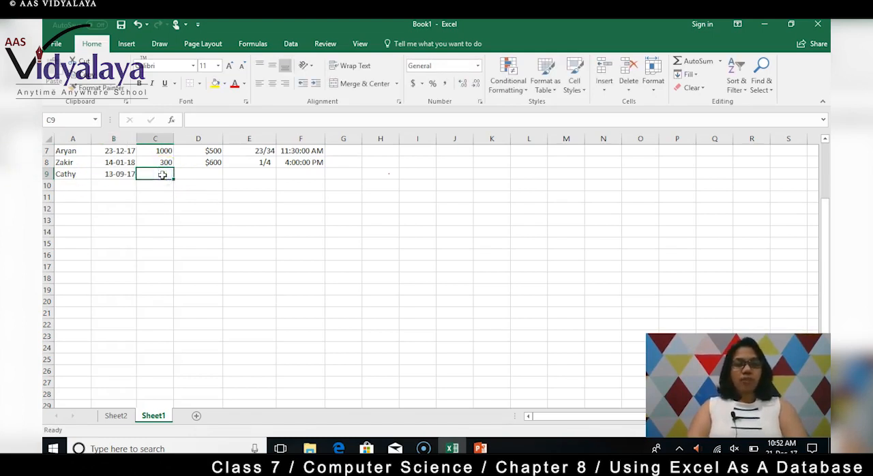
text(234)
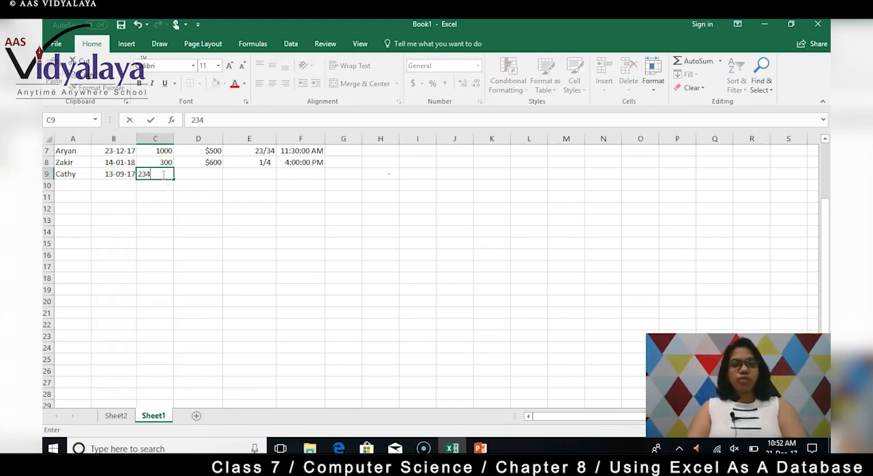
click(207, 175)
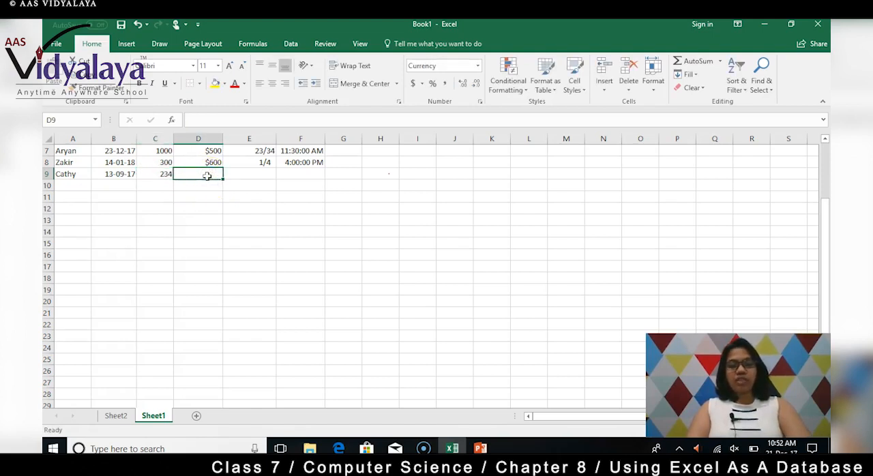
text(456)
Enter 7/89 in cell E9 and apply the Fraction format of type Up to one digit (1/4) to it
click(242, 176)
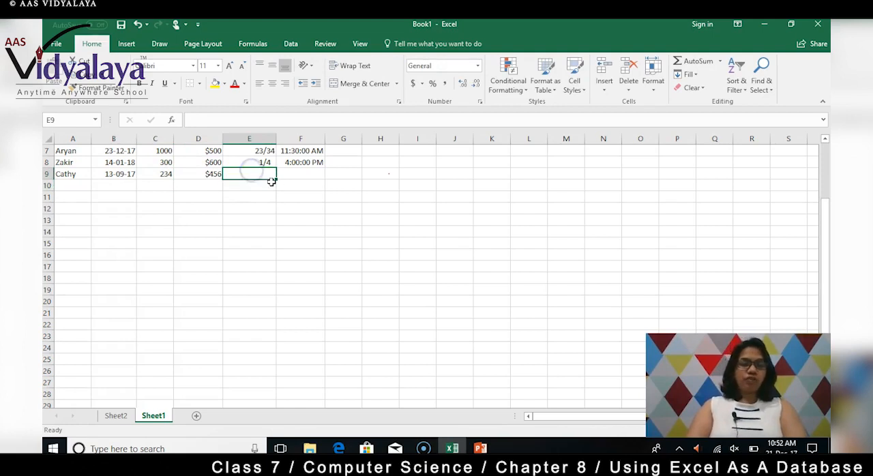
text(7/89)
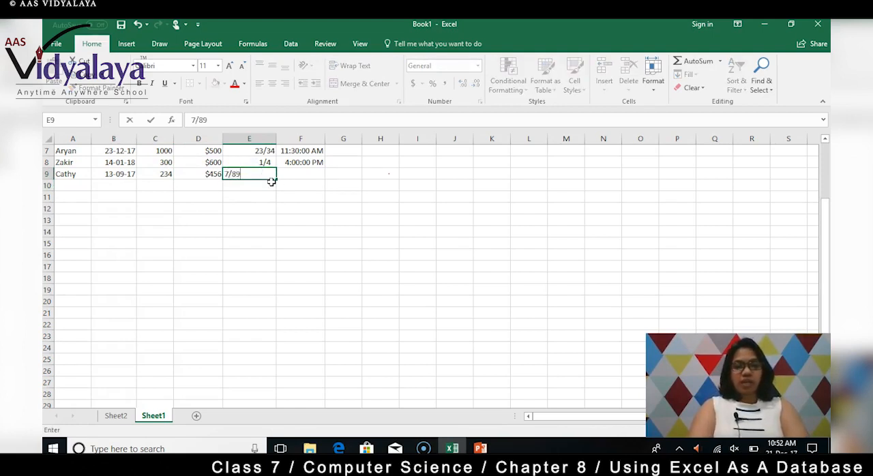
key(Return)
click(269, 173)
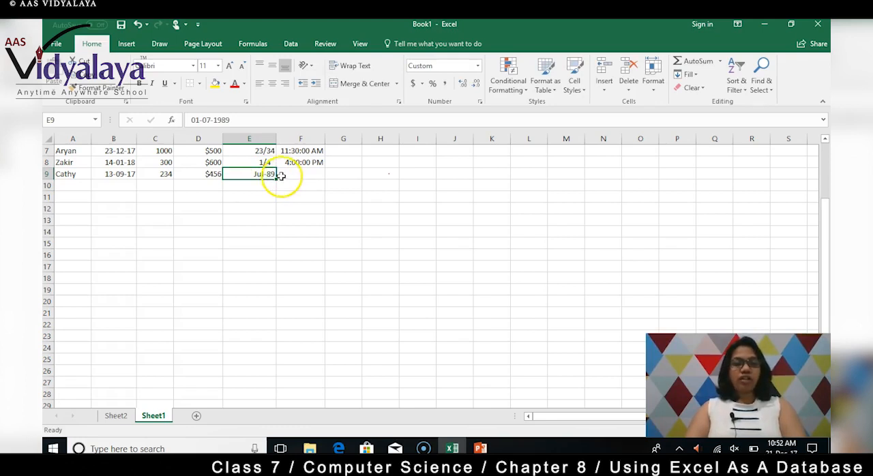
right_click(245, 174)
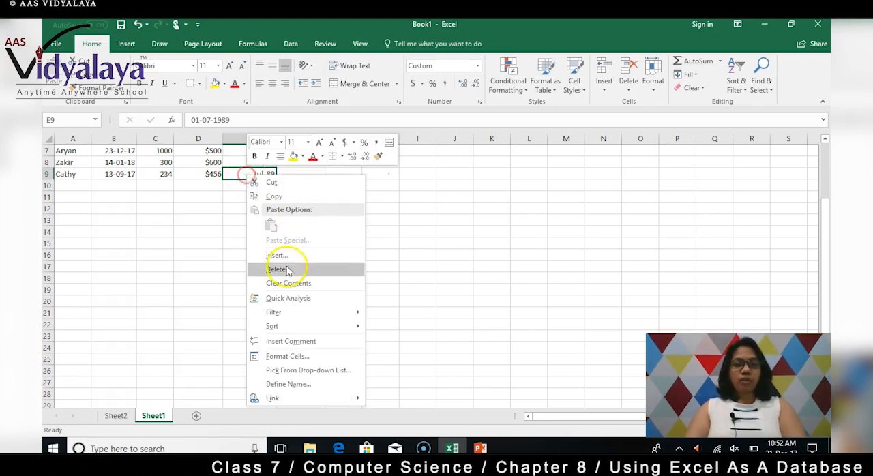
click(284, 360)
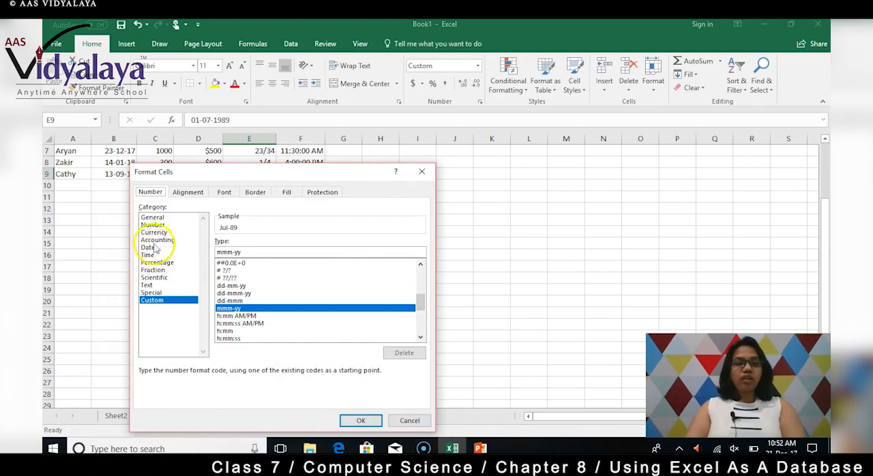
click(152, 269)
click(362, 419)
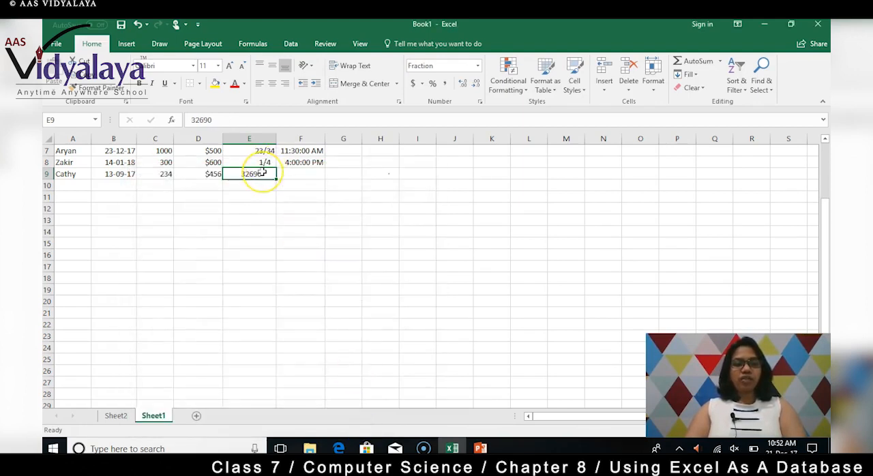
Re-enter the fraction 7/89 in cell E9 and change its Fraction type to Up to two digits (21/25)
text(7/89)
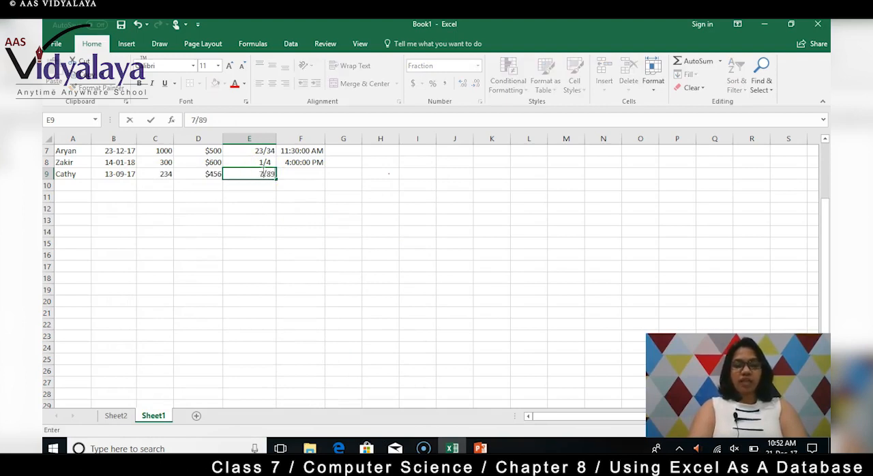
key(Return)
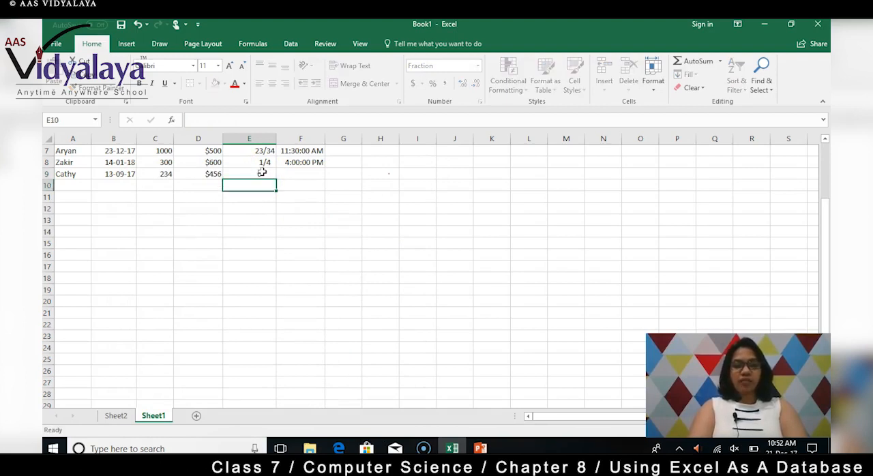
click(255, 176)
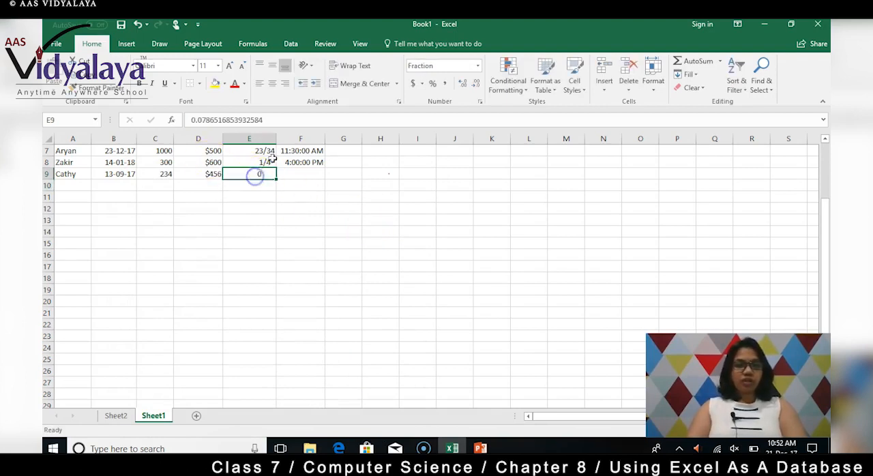
drag(267, 119, 175, 118)
click(263, 240)
click(260, 177)
right_click(260, 178)
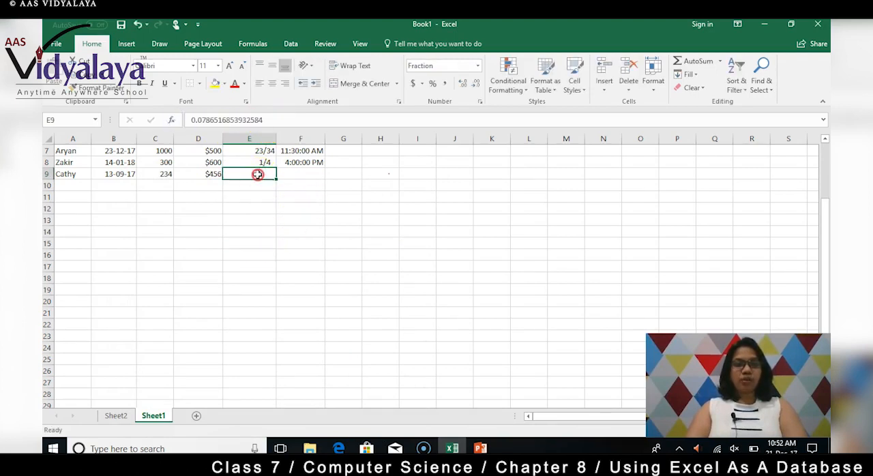
right_click(259, 176)
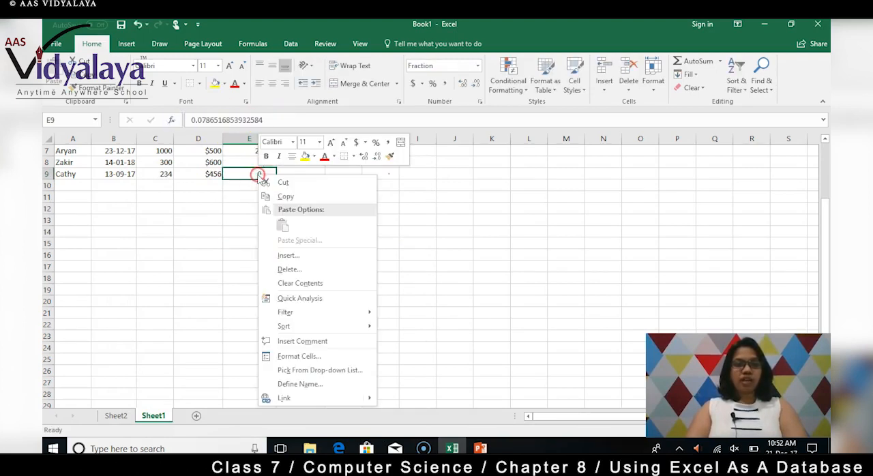
click(291, 356)
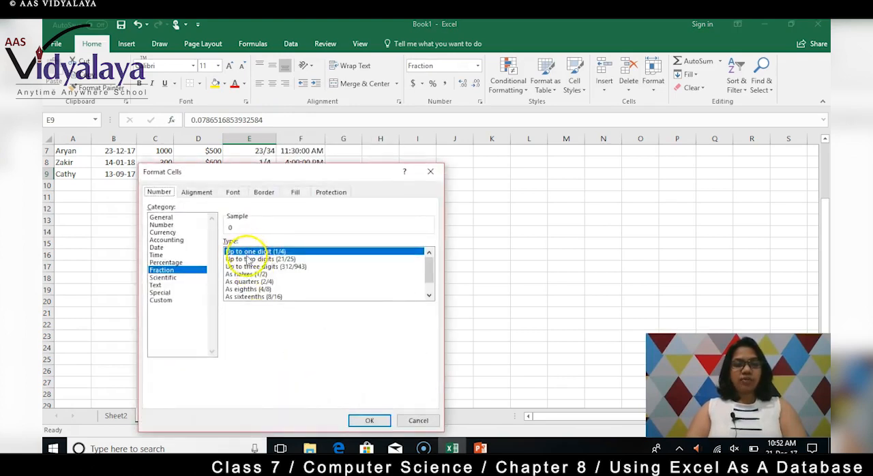
click(251, 259)
click(369, 422)
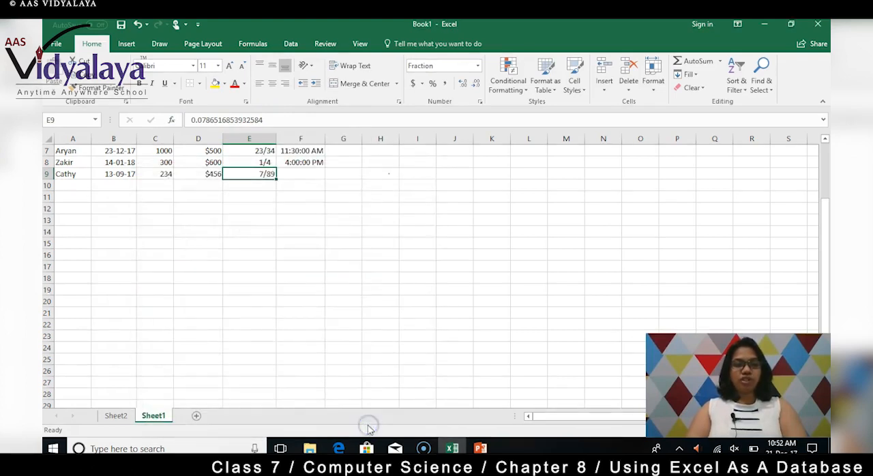
Enter the time 12:00 in cell F9 of the third record
click(303, 177)
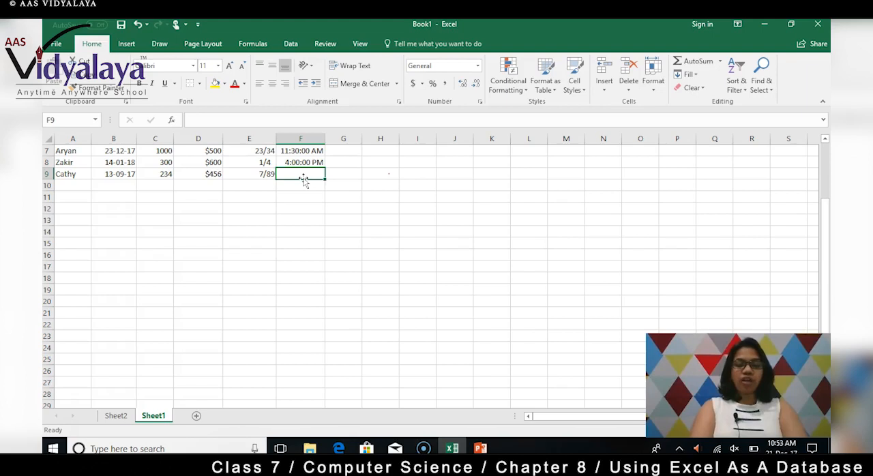
text(12)
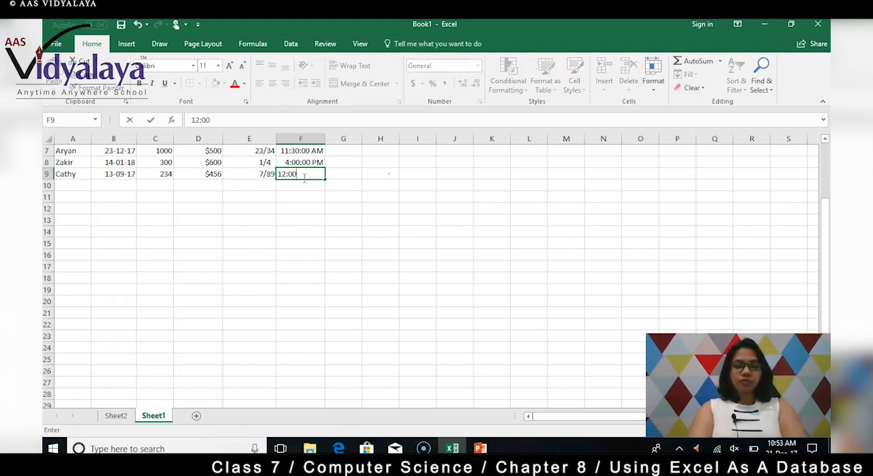
text(:00)
key(Return)
Apply the Time format of type *1:30:55 PM to cell F9
click(304, 175)
right_click(303, 172)
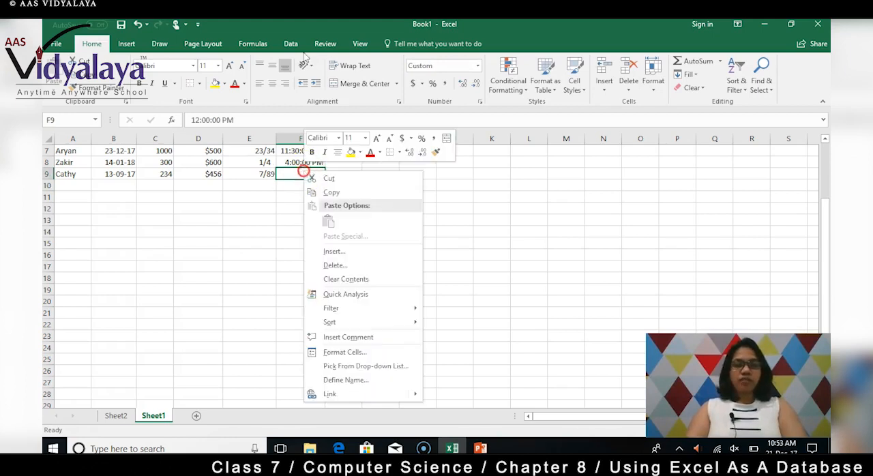
click(344, 352)
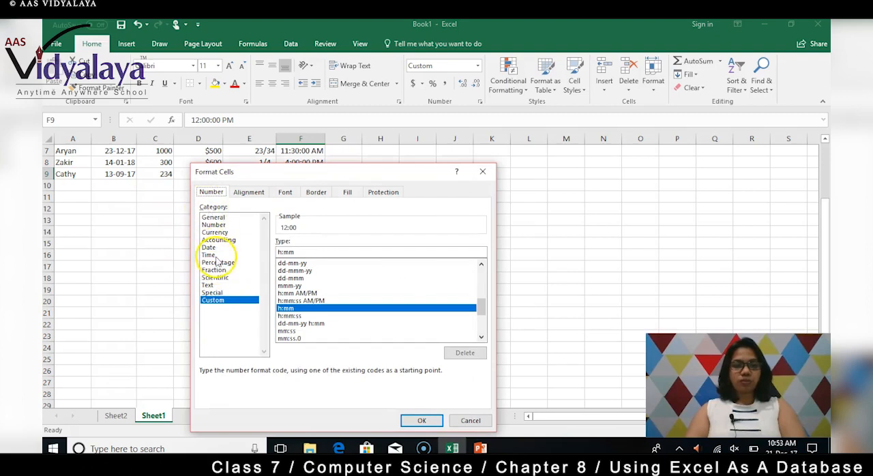
click(211, 255)
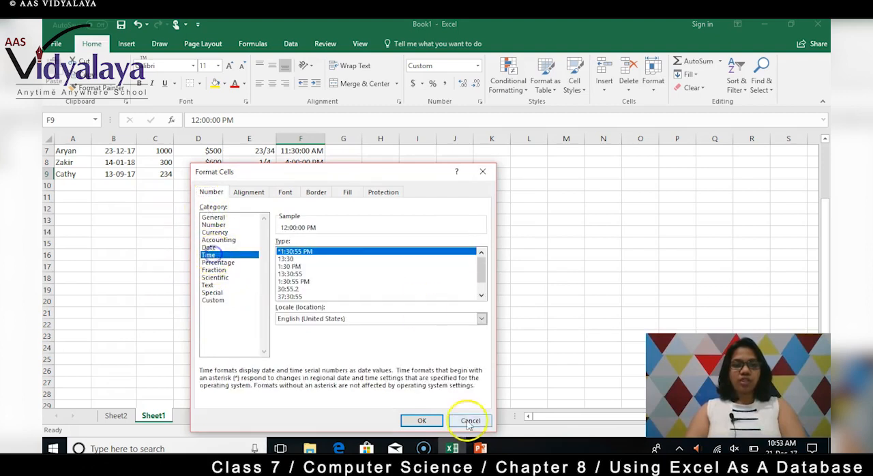
click(422, 420)
click(375, 218)
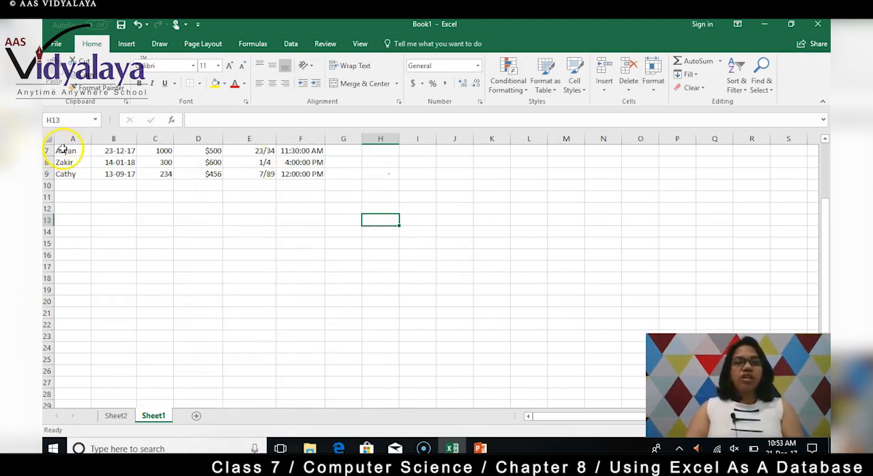
Sort column A from A to Z, continuing with the current selection only
drag(64, 150, 318, 173)
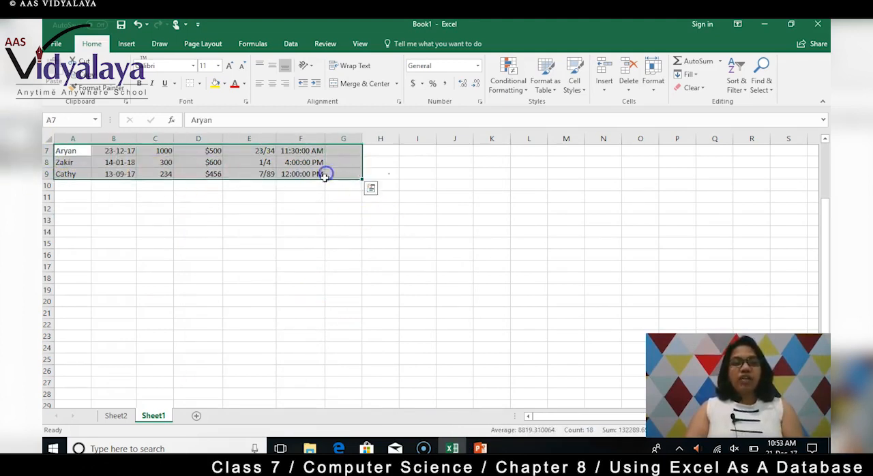
click(269, 252)
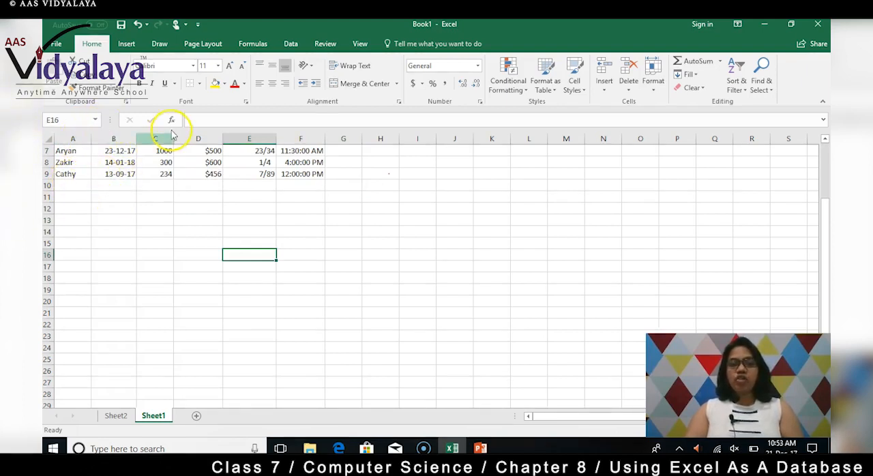
click(75, 149)
click(77, 137)
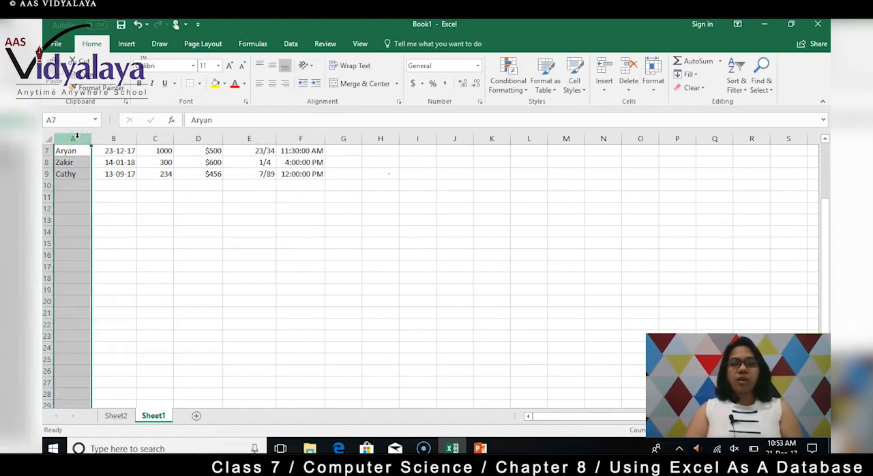
click(748, 94)
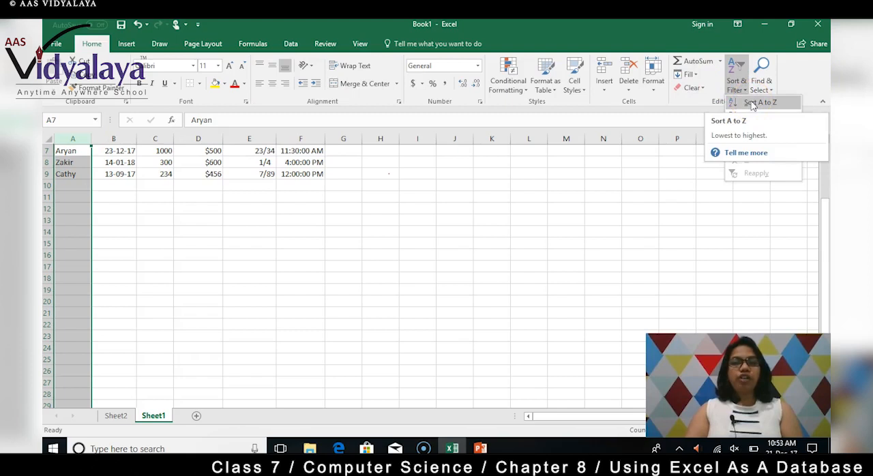
click(752, 103)
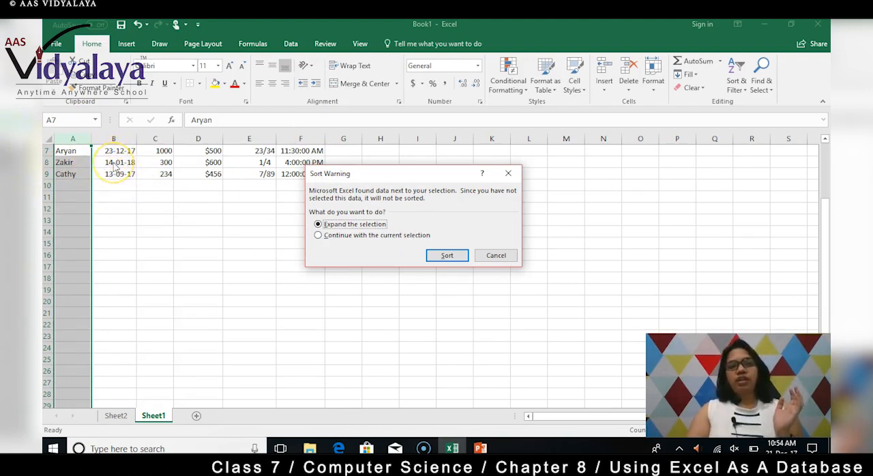
click(318, 236)
click(446, 255)
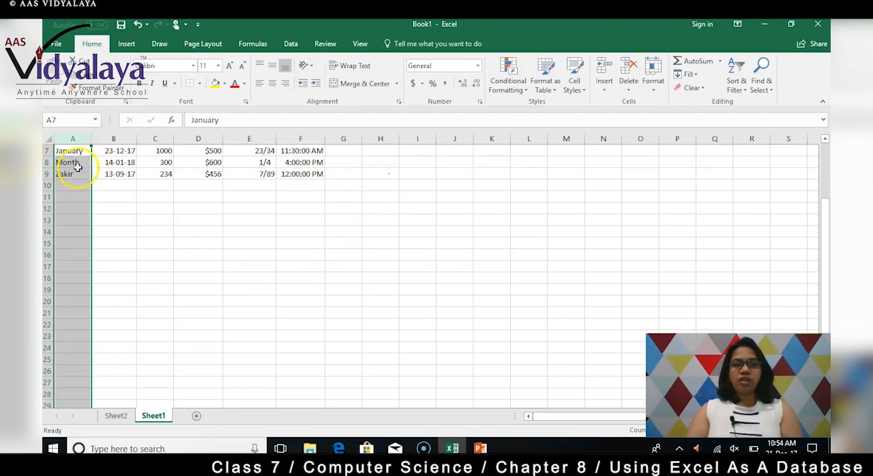
scroll(71, 181, up, 2)
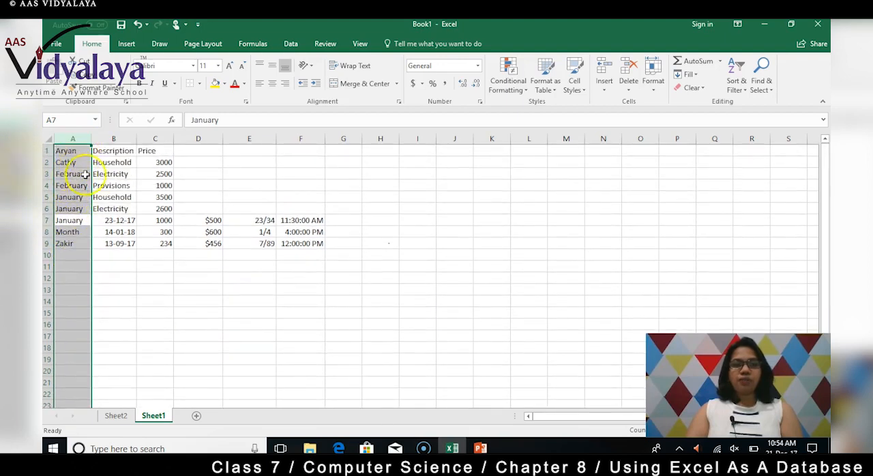
Try to clear the older entries in cells A2:C6
drag(67, 163, 162, 208)
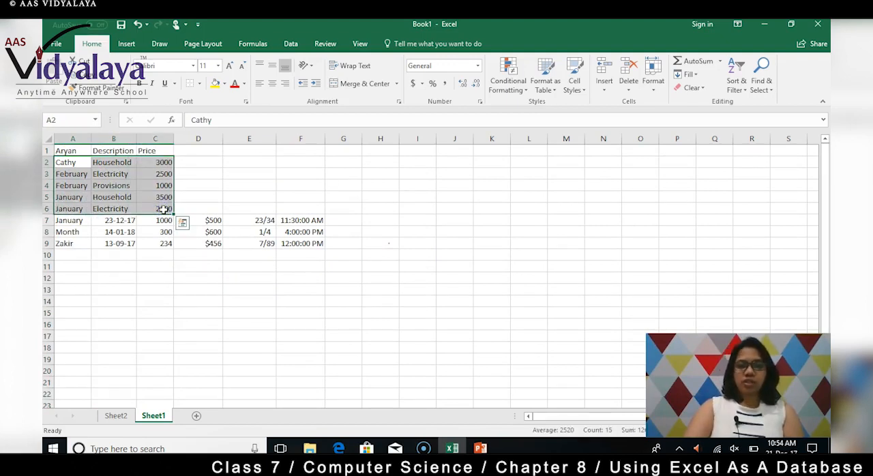
key(BackSpace)
click(199, 186)
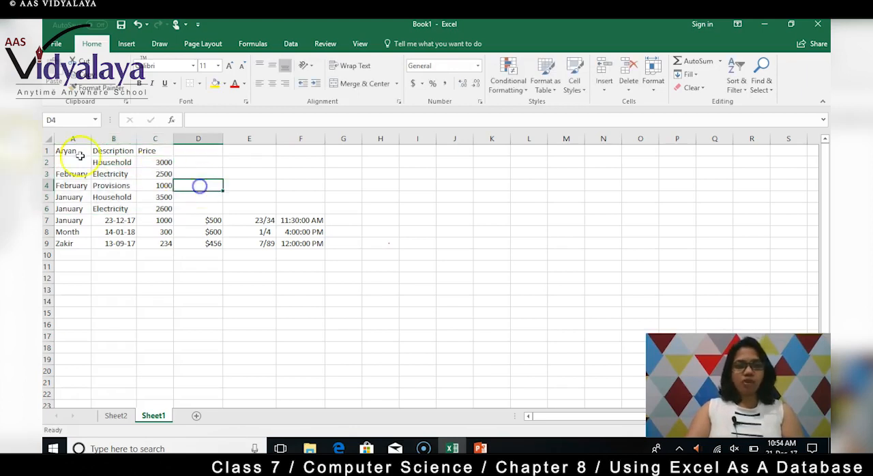
Undo the cell clearing, the column A sort and the time format of cell F9
key(ctrl+z)
key(ctrl+z)
key(ctrl+z)
key(ctrl+z)
key(ctrl+z)
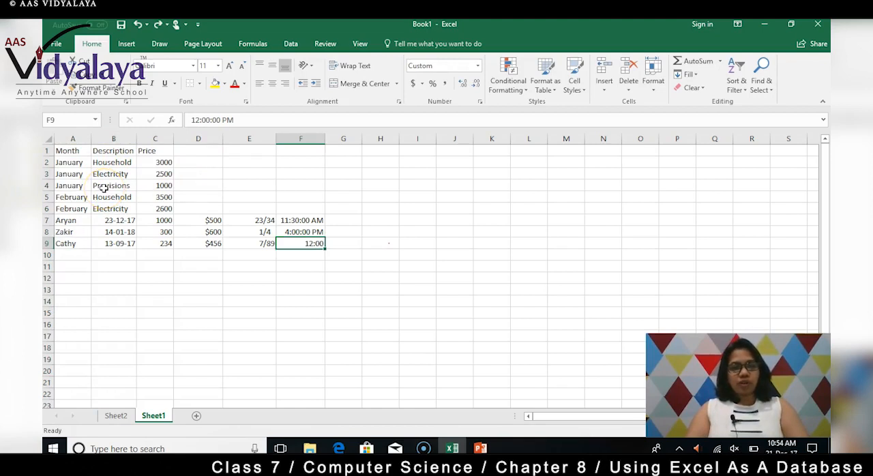
Clear the contents of the old Month, Description and Price table in cells A1:C6
drag(65, 150, 166, 208)
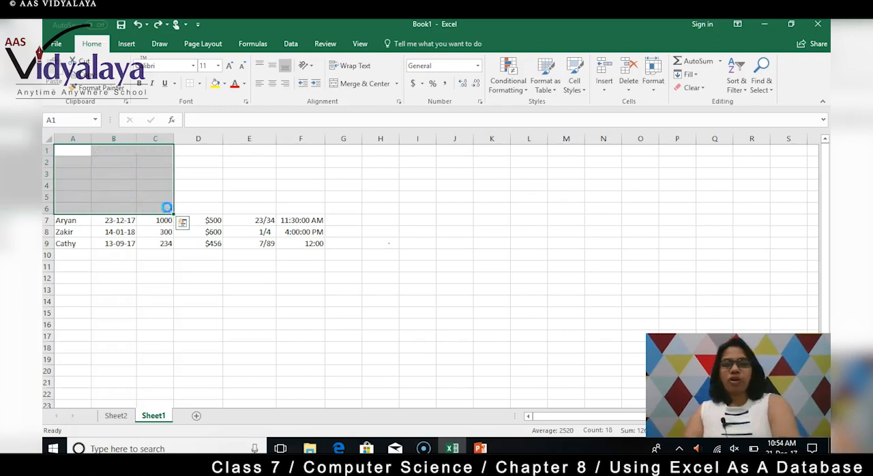
key(Delete)
click(73, 282)
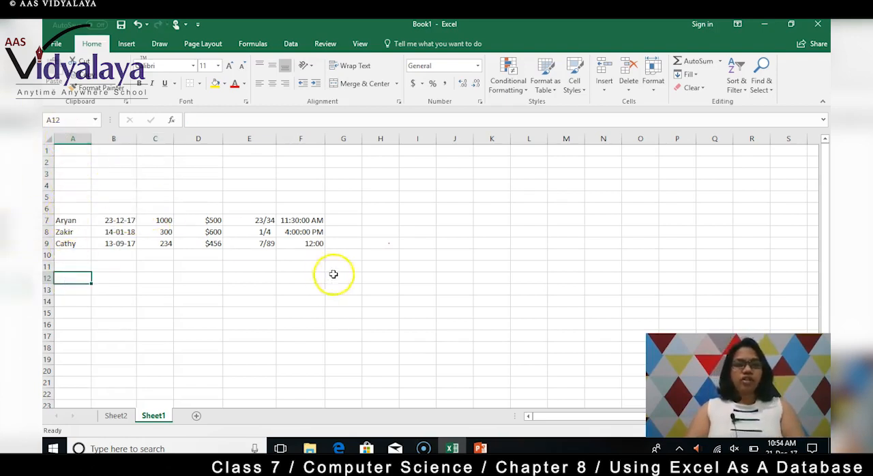
Apply the Time format of type *1:30:55 PM to the 12:00 entry in cell F9
click(316, 243)
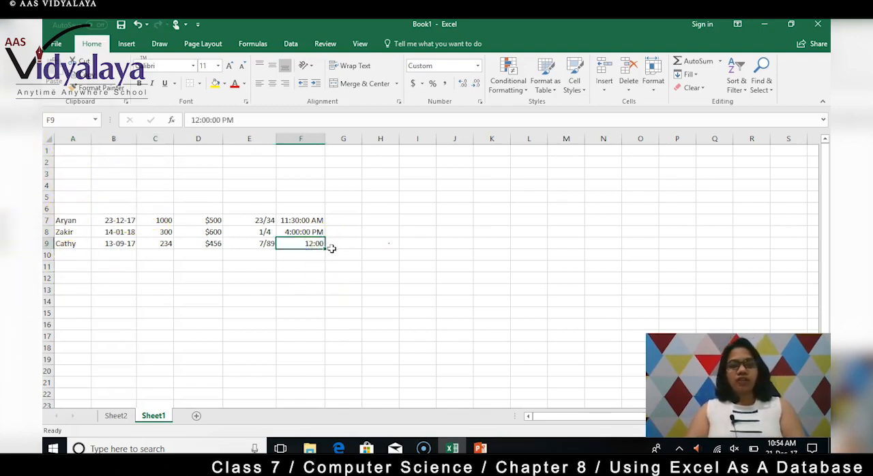
right_click(312, 243)
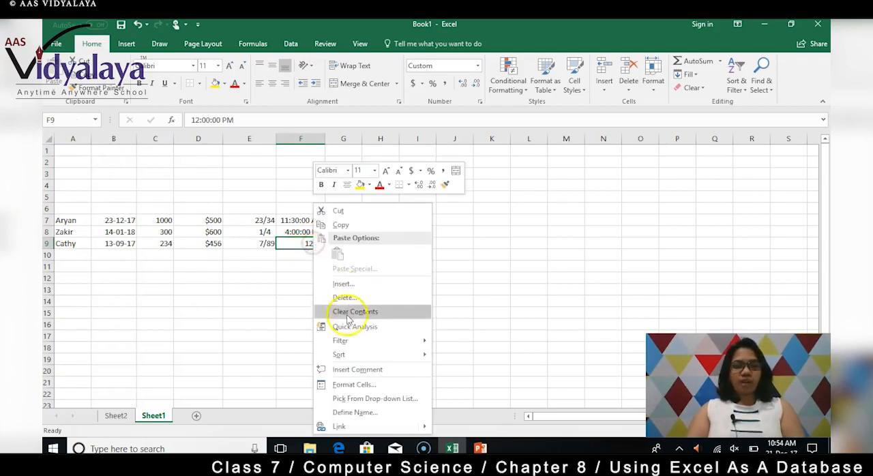
click(361, 386)
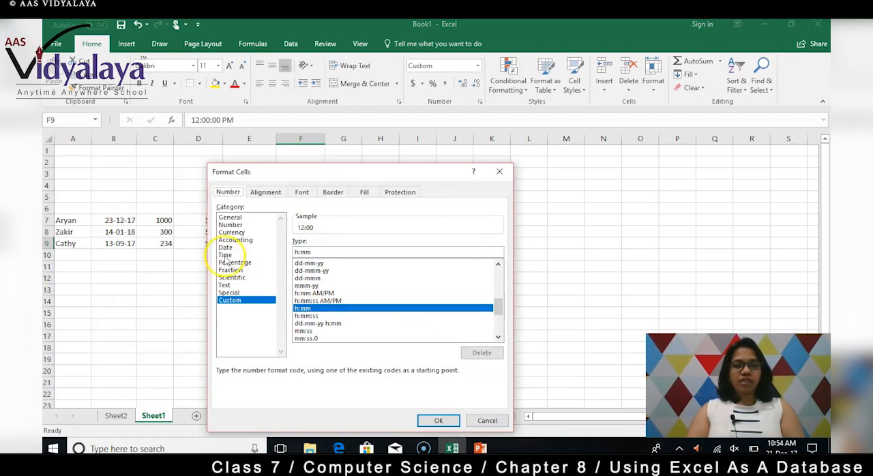
click(225, 256)
click(439, 419)
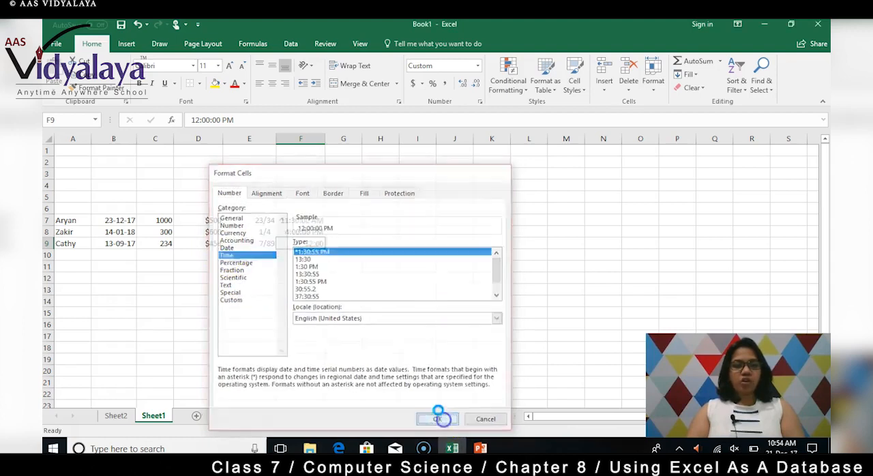
Sort the names in column A from A to Z without the neighbouring data
click(68, 210)
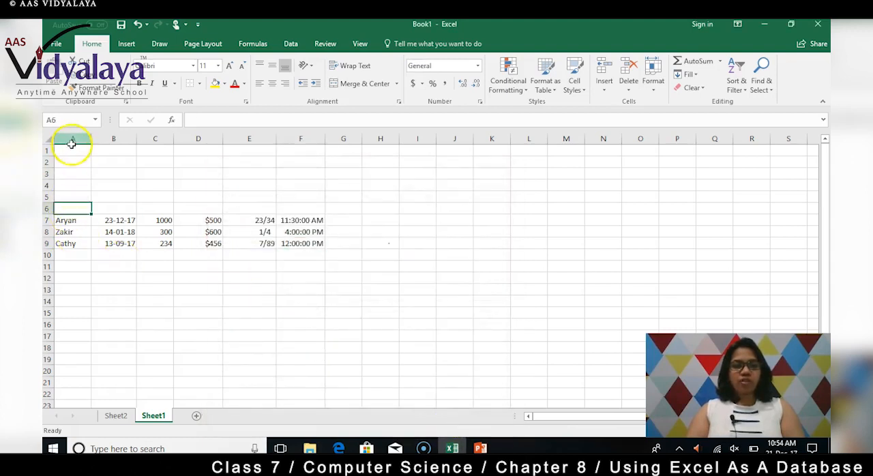
click(71, 141)
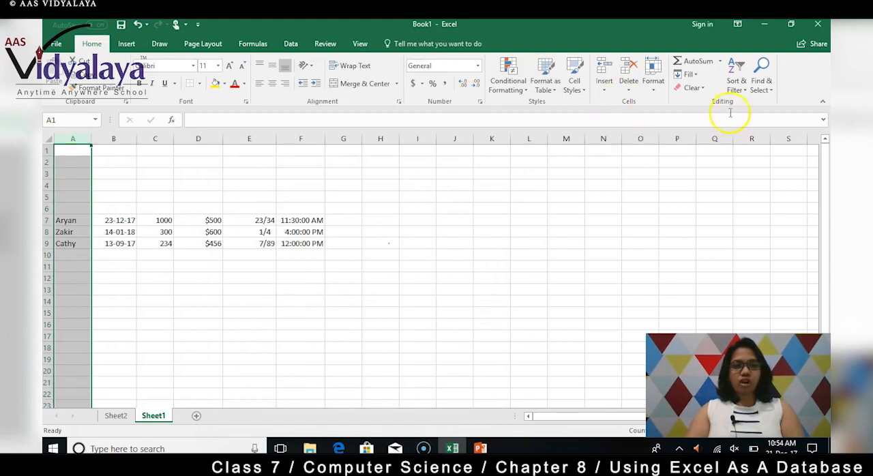
click(737, 86)
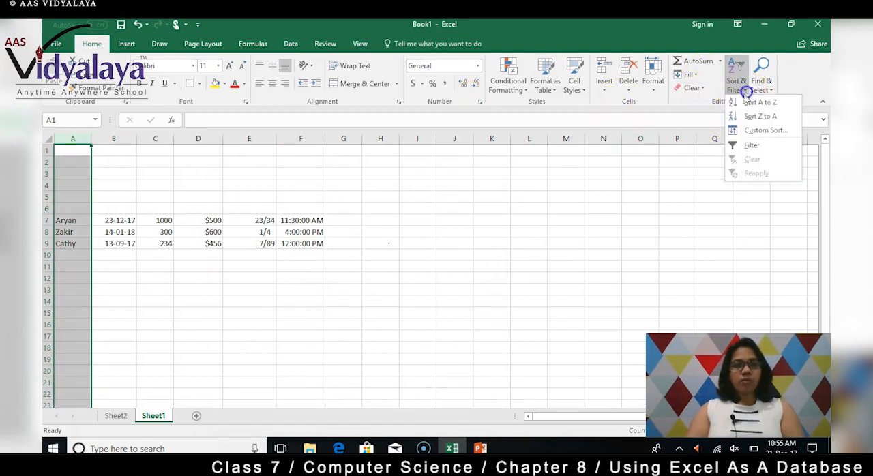
click(750, 103)
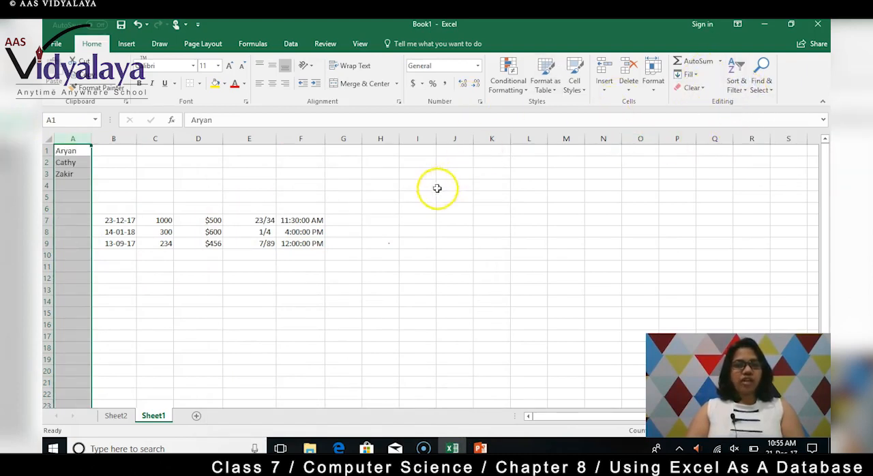
Move the data in cells B7:F9 to B1:F3, beside the sorted names
click(112, 171)
drag(109, 220, 316, 244)
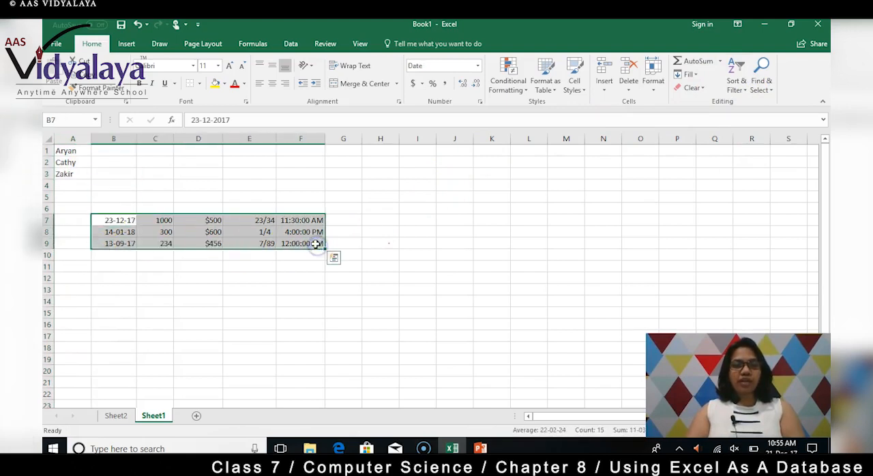
key(ctrl+c)
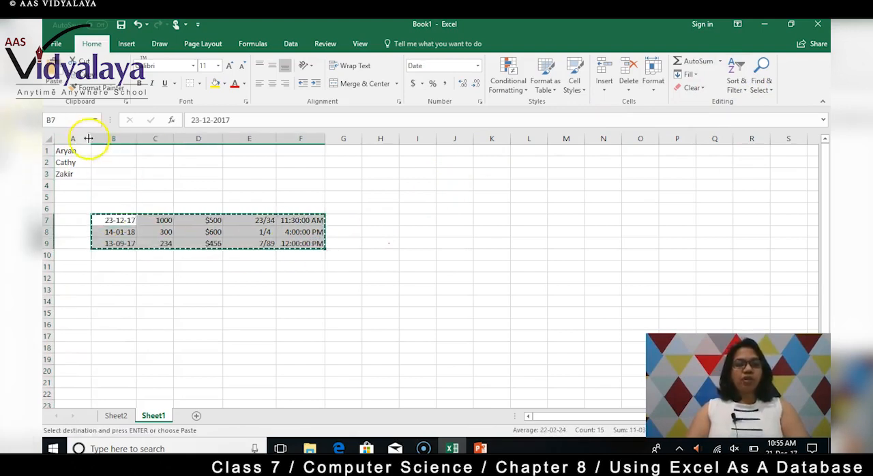
drag(93, 148, 329, 169)
key(ctrl+v)
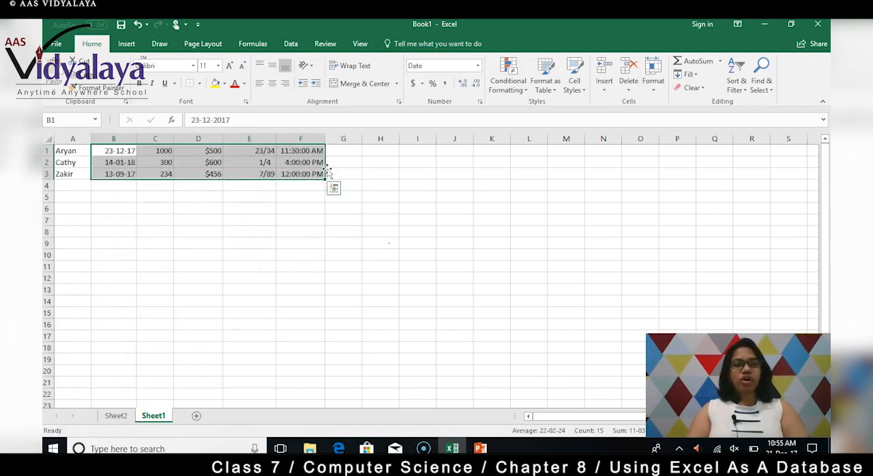
click(240, 232)
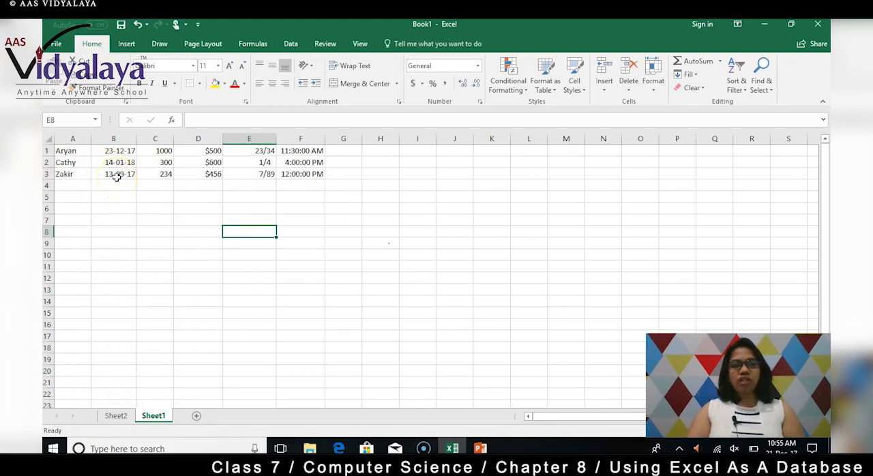
Sort the records by column A from Z to A, expanding the selection to the adjacent data
click(73, 138)
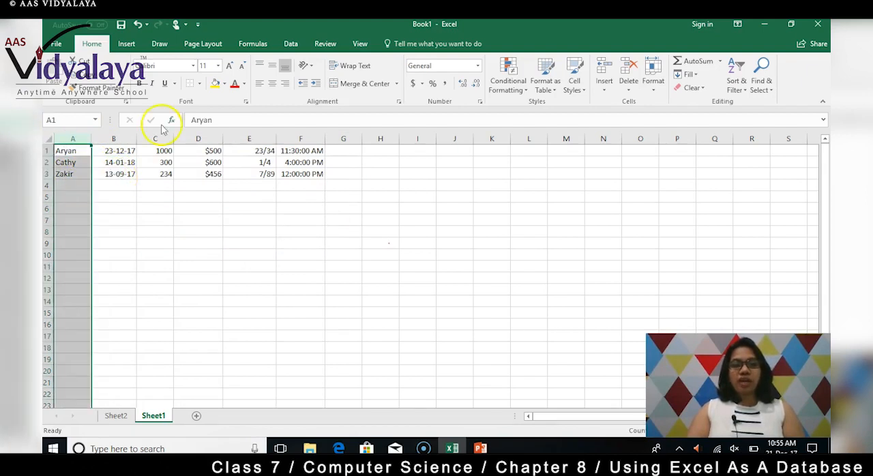
click(743, 93)
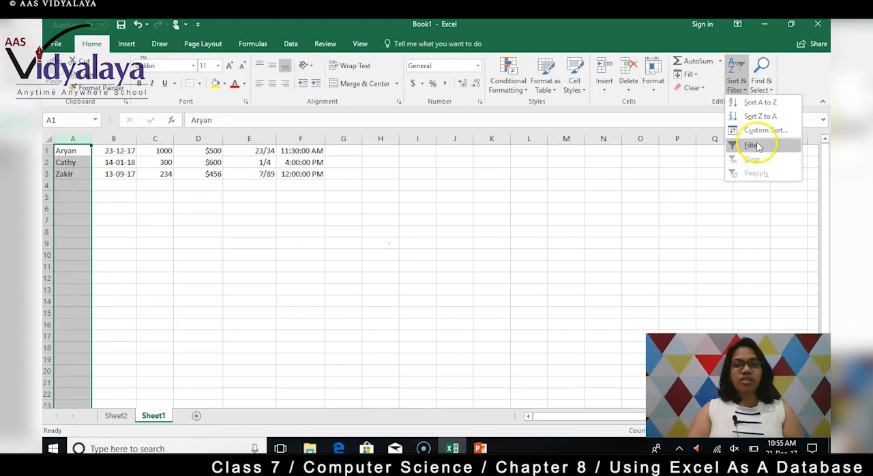
click(756, 116)
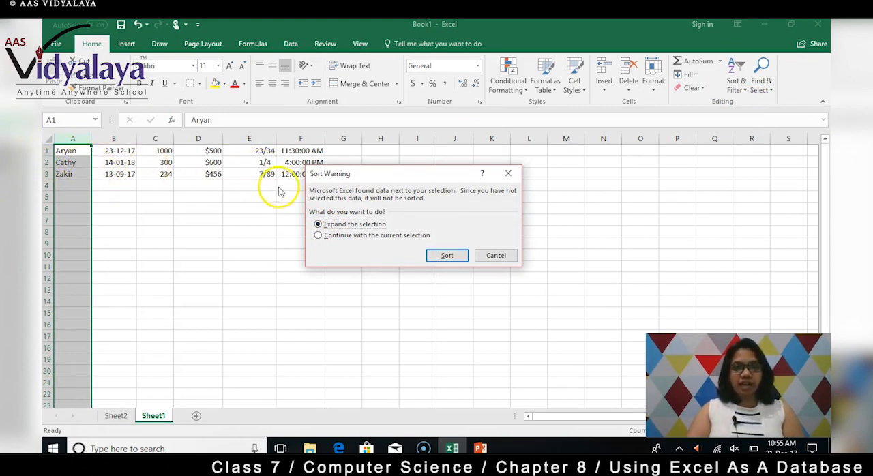
click(448, 256)
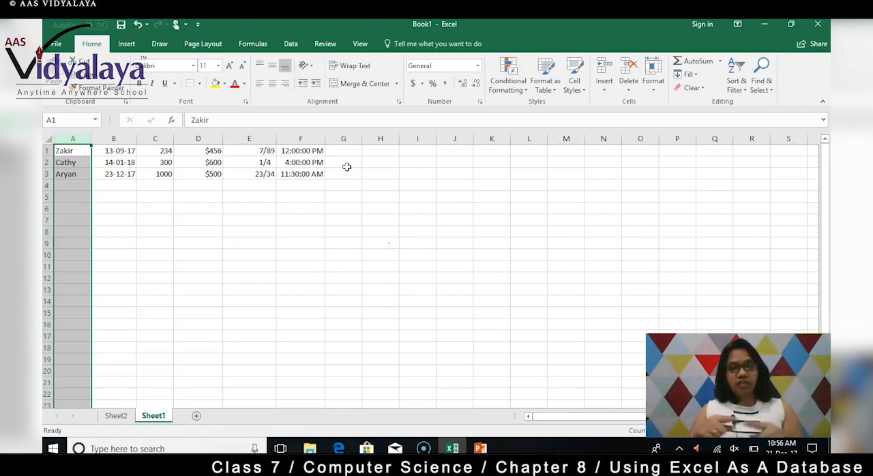
Sort the records by the dates in column B from newest to oldest, expanding the selection
click(127, 133)
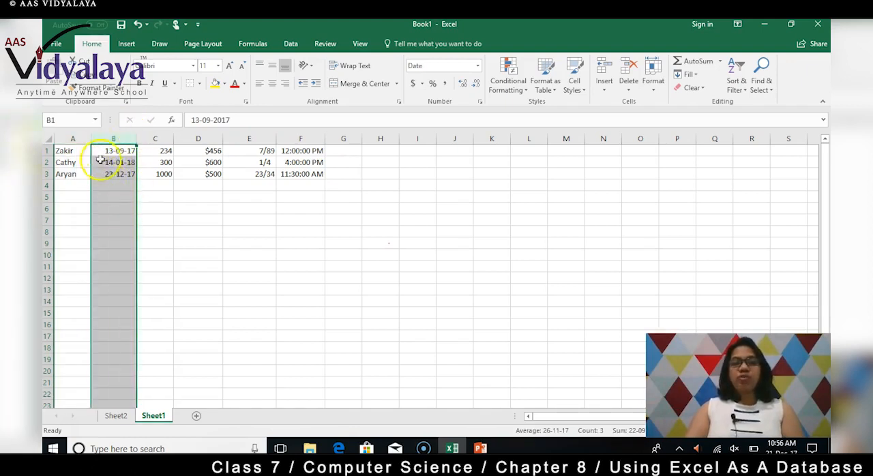
click(746, 91)
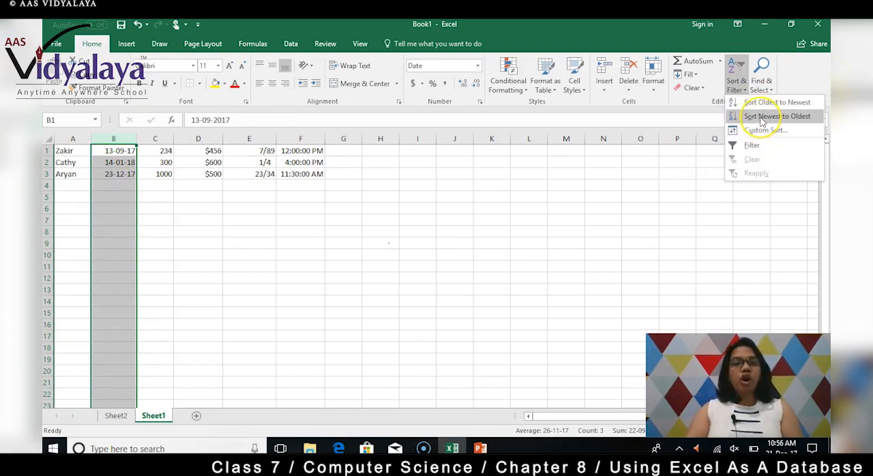
click(763, 118)
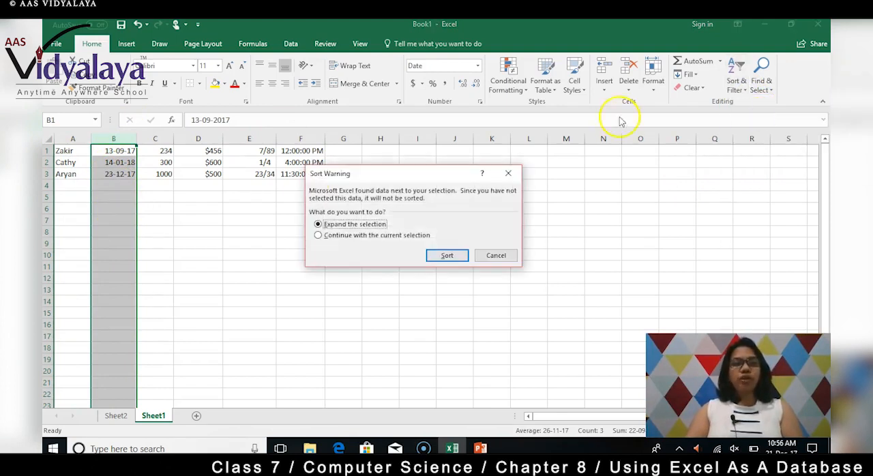
click(447, 255)
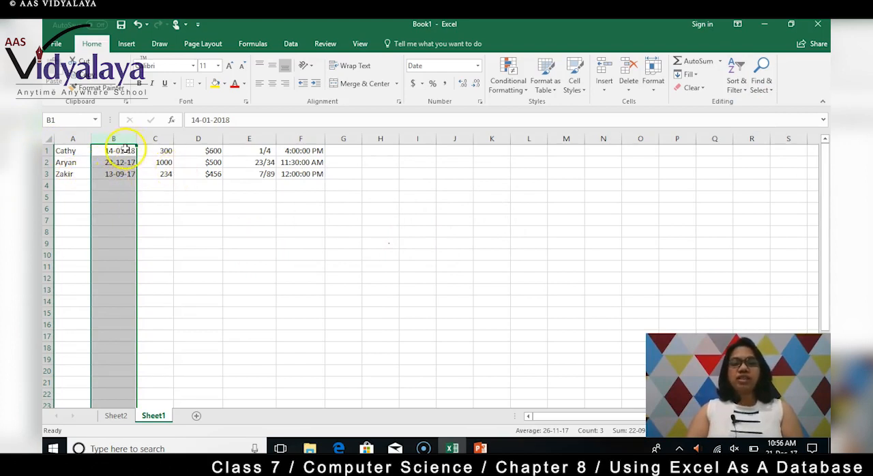
Sort the records by the numbers in column C from smallest to largest, expanding the selection
click(160, 139)
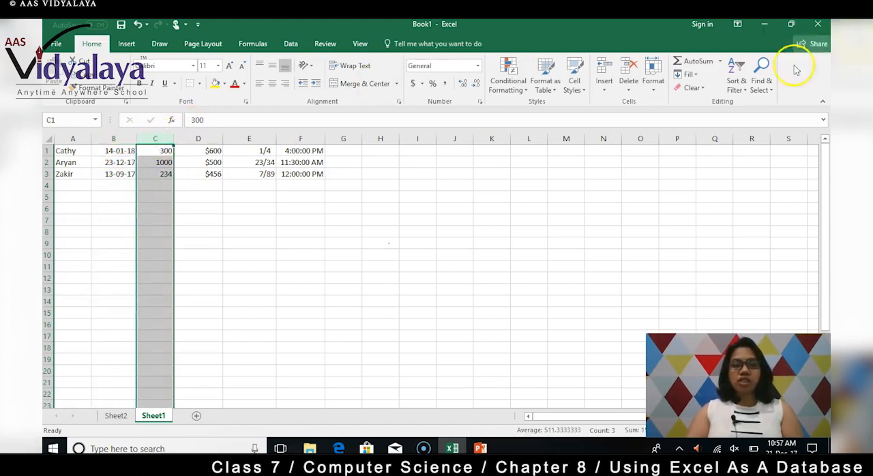
click(742, 88)
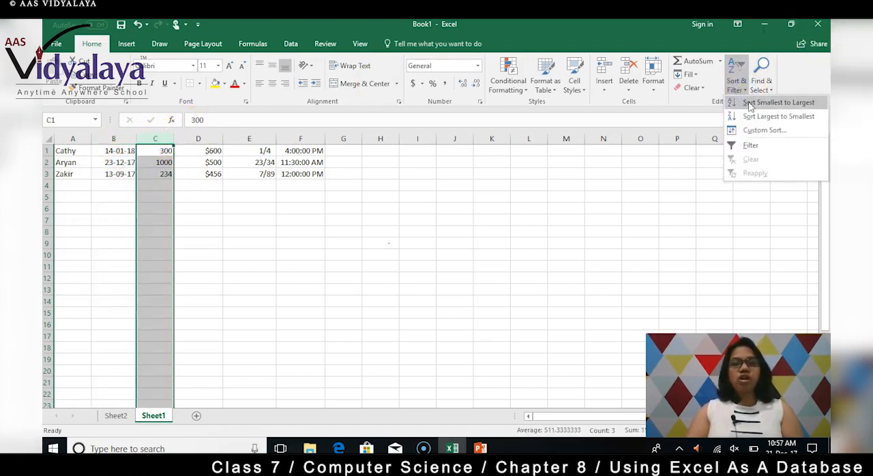
click(751, 103)
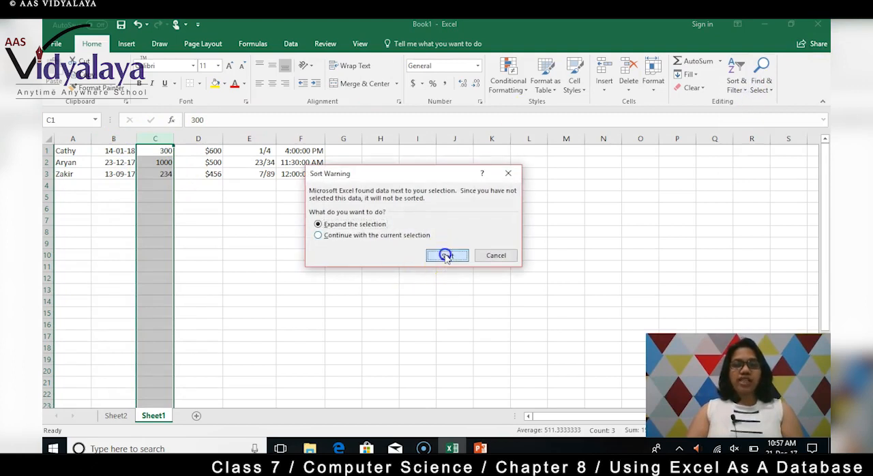
click(447, 256)
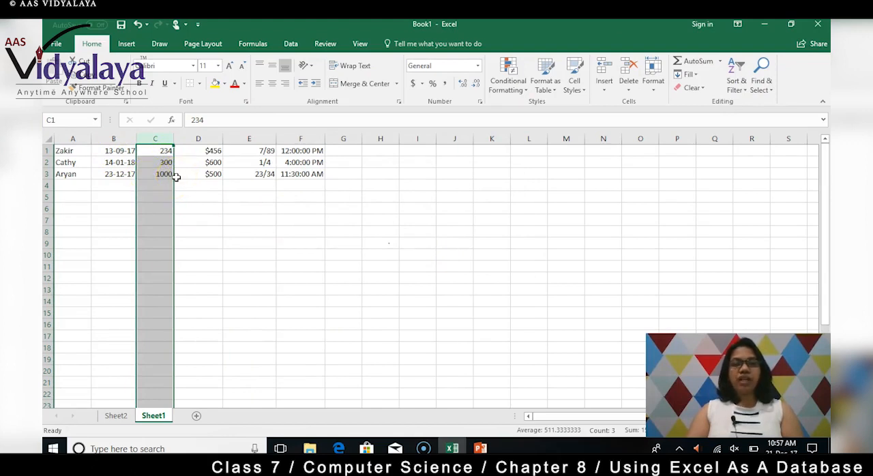
Sort the records by the currency amounts in column D from largest to smallest, expanding the selection
click(209, 139)
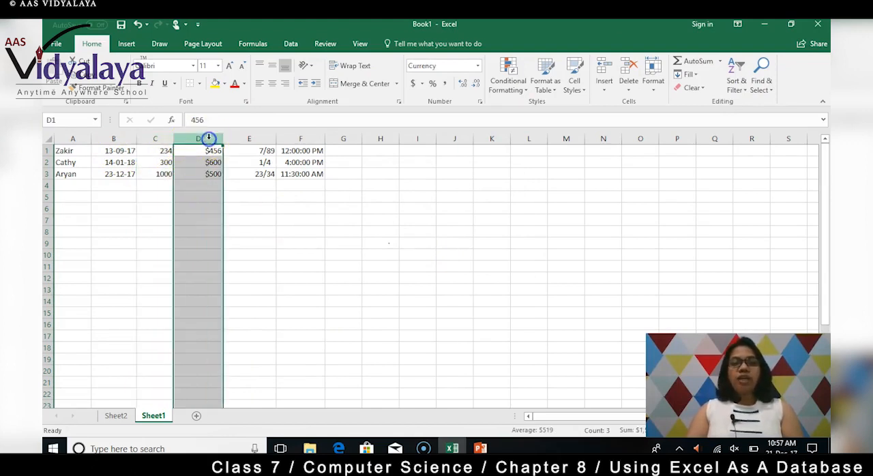
click(740, 87)
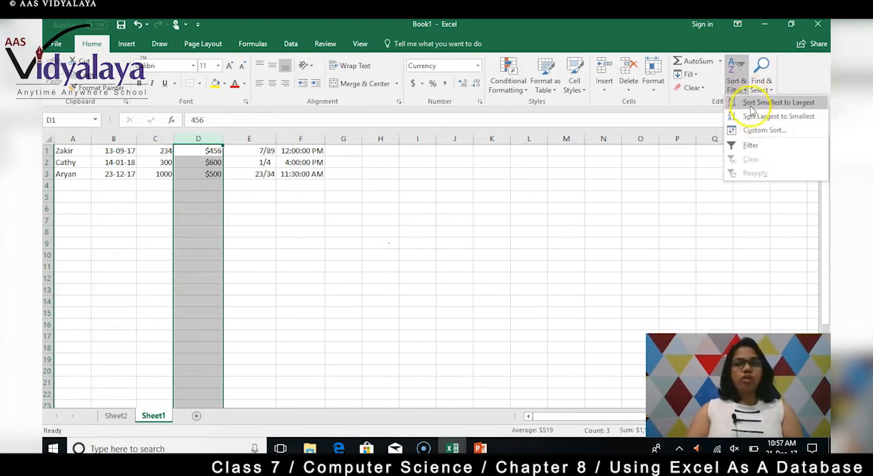
click(750, 116)
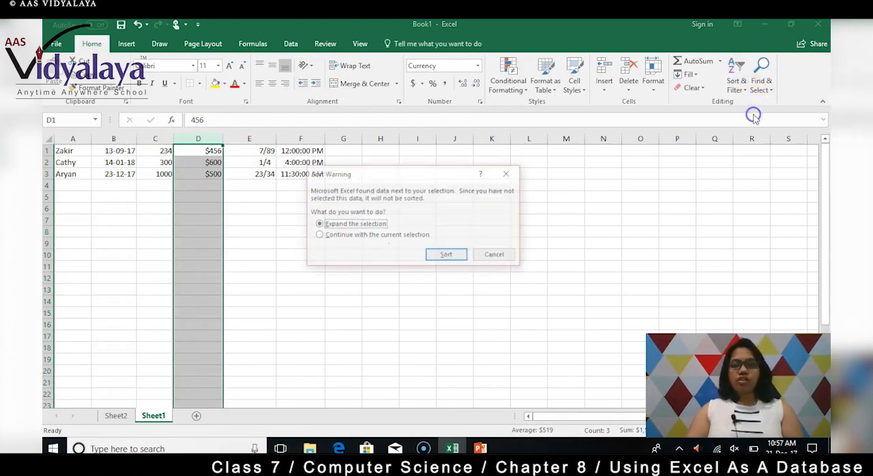
click(445, 255)
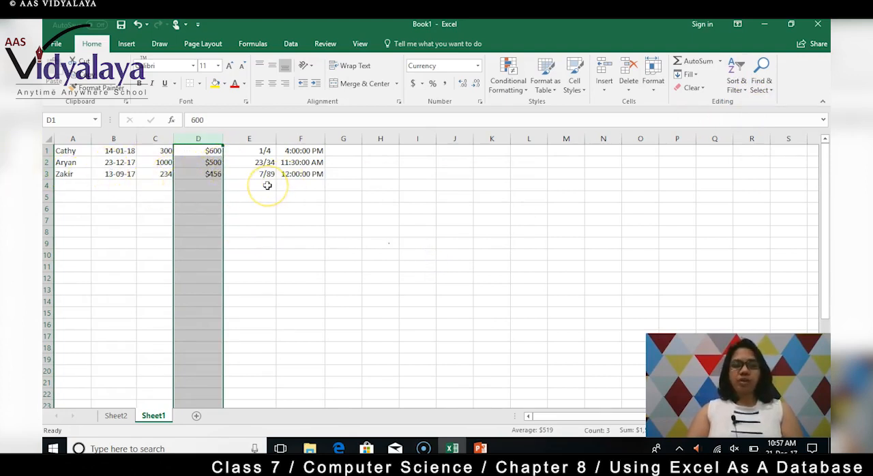
Sort the records by the fractions in column E from largest to smallest, expanding the selection, and check the decimal values of cells E1 to E3
click(264, 139)
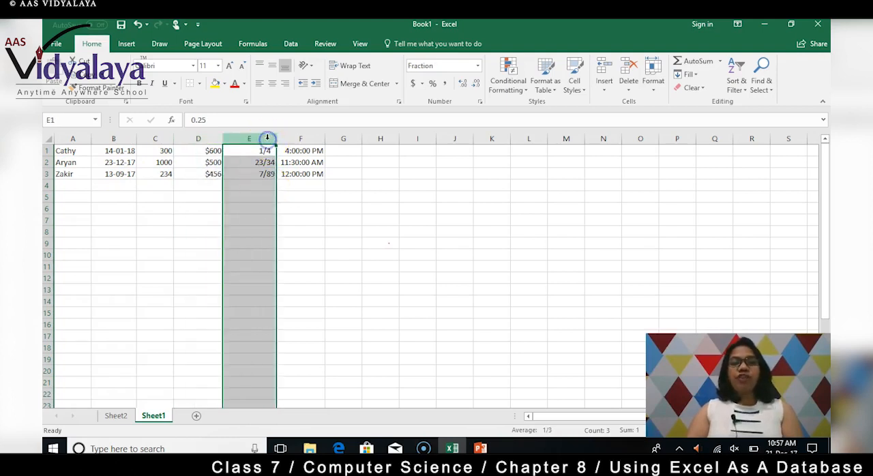
click(742, 89)
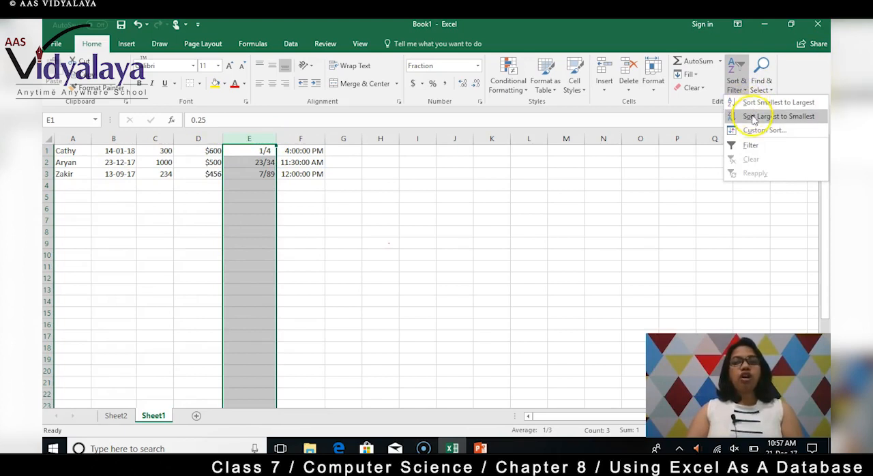
click(758, 117)
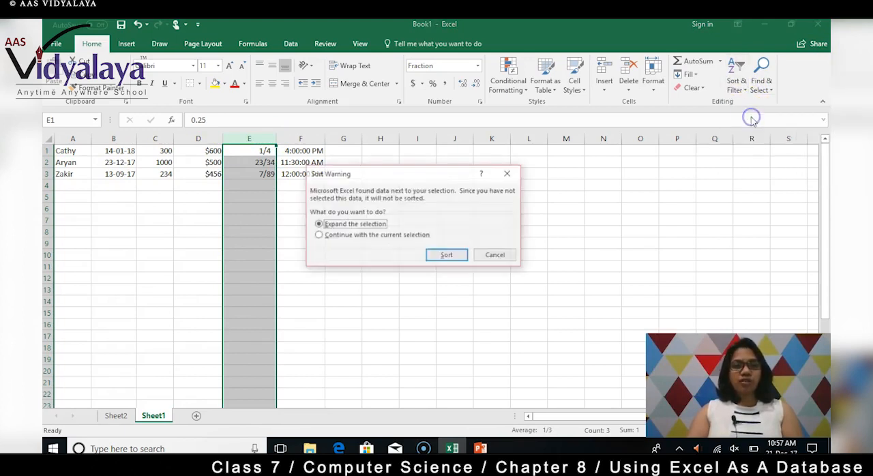
click(447, 256)
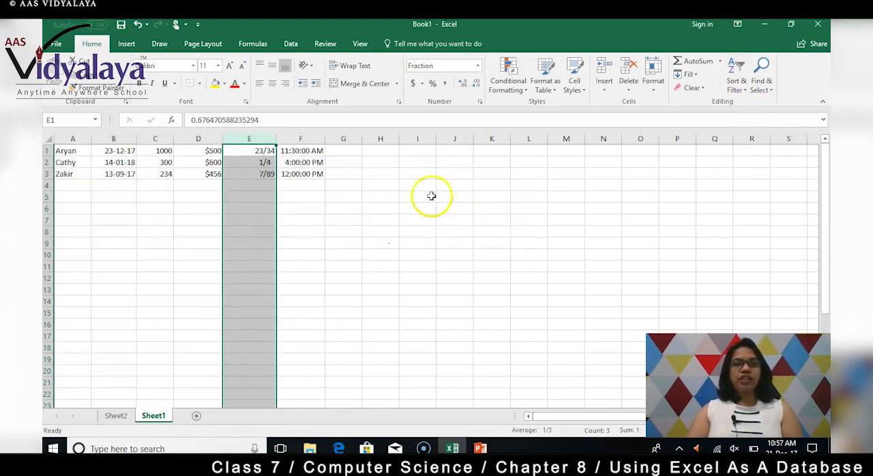
click(240, 150)
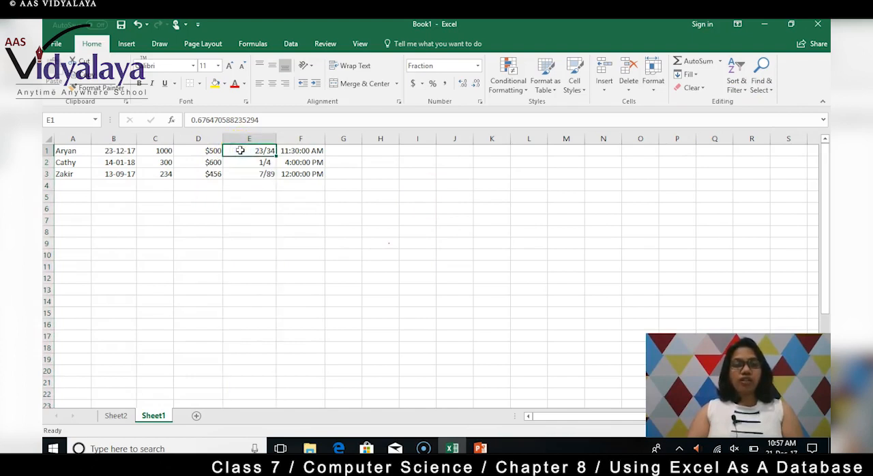
click(237, 162)
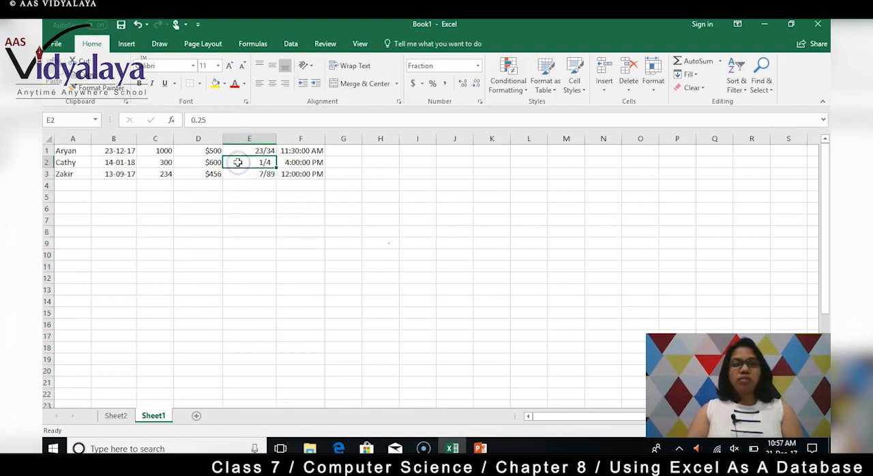
click(236, 176)
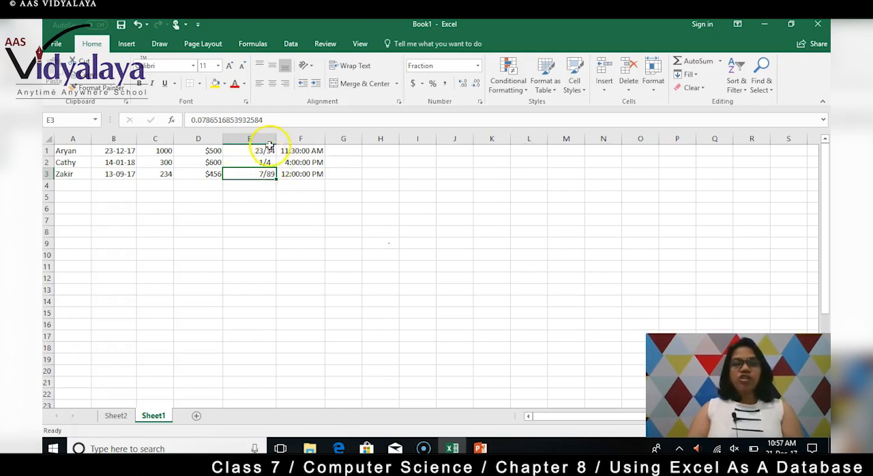
Sort the records by the times in column F from smallest to largest, expanding the selection, and deselect the column
click(306, 137)
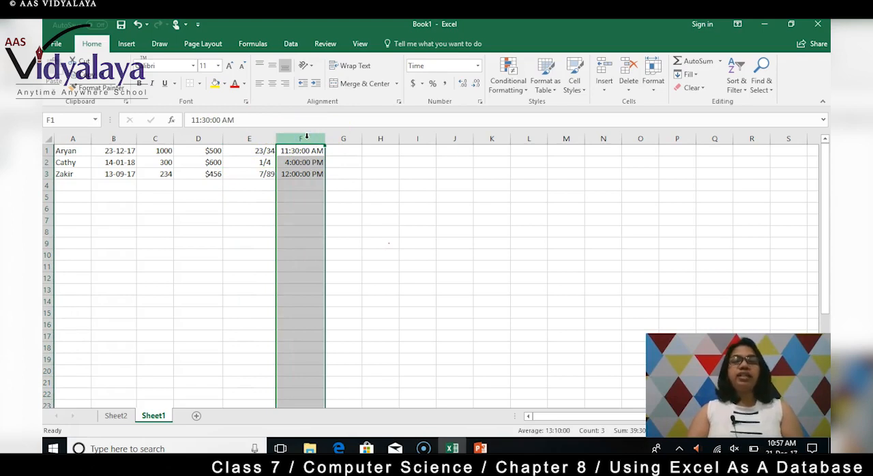
click(738, 85)
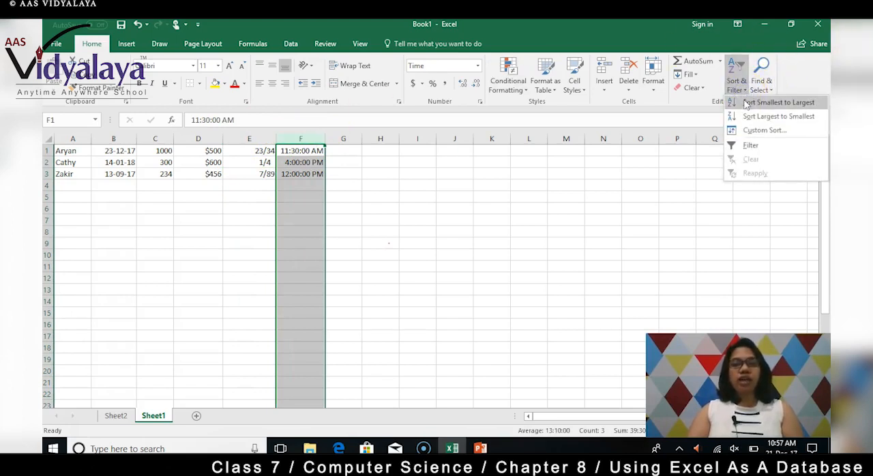
click(746, 103)
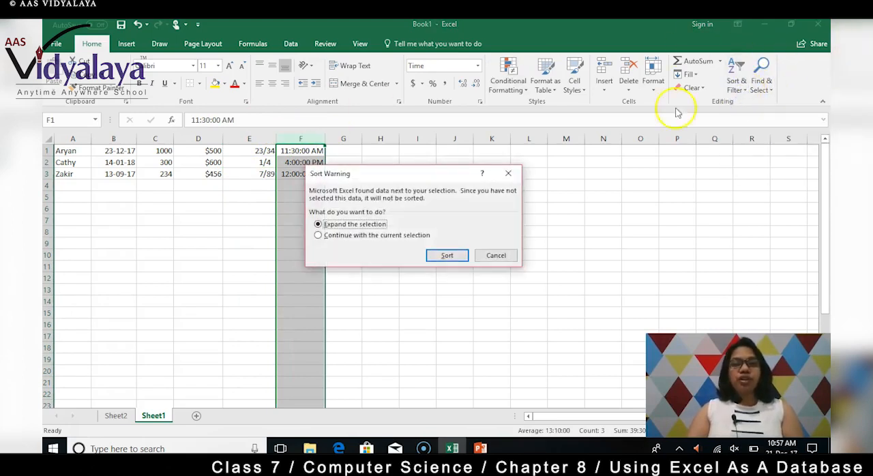
click(450, 253)
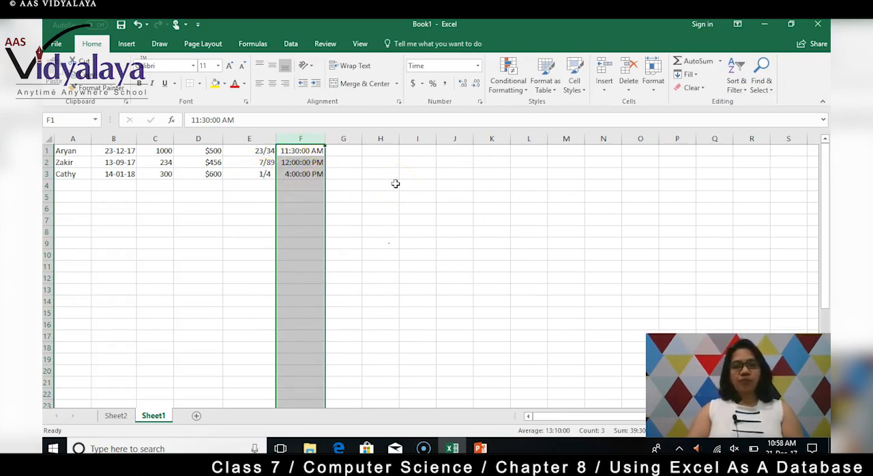
click(242, 198)
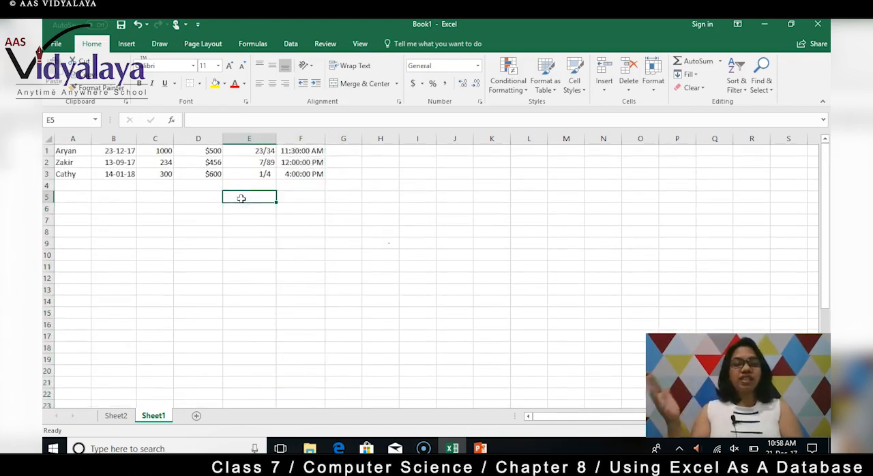